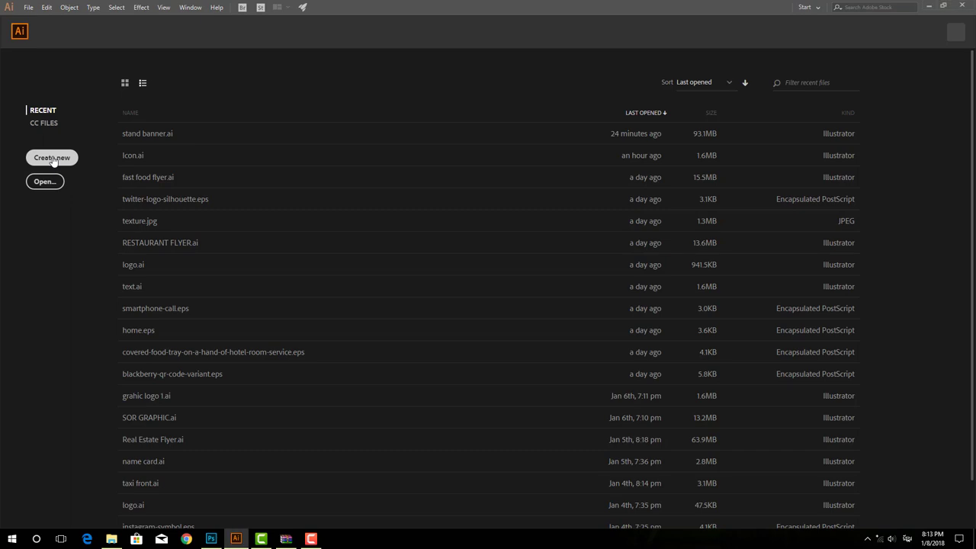
- Open the New Document settings with the 20 × 27 cm CMYK preset
click(51, 157)
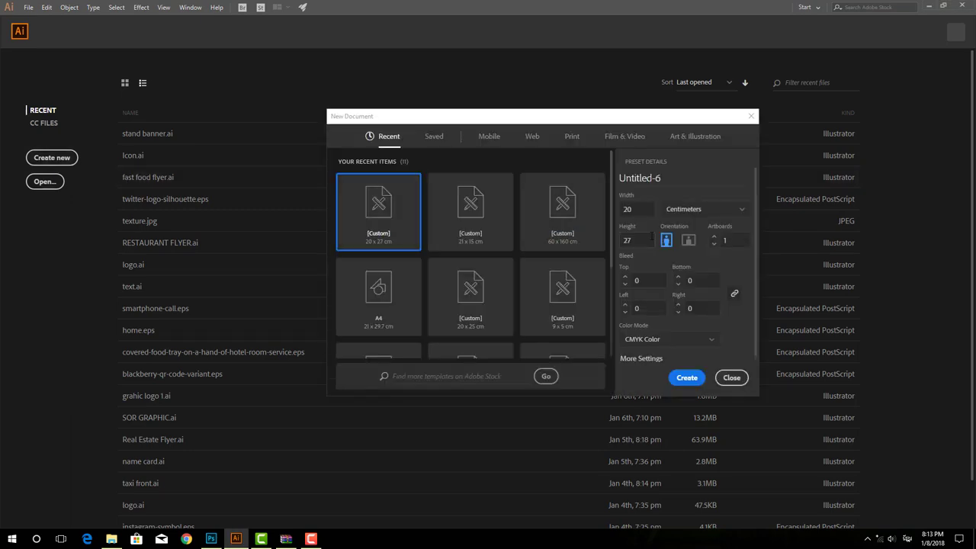
- Create the 20 × 27 cm document and draw a large circle centred near the top
click(687, 377)
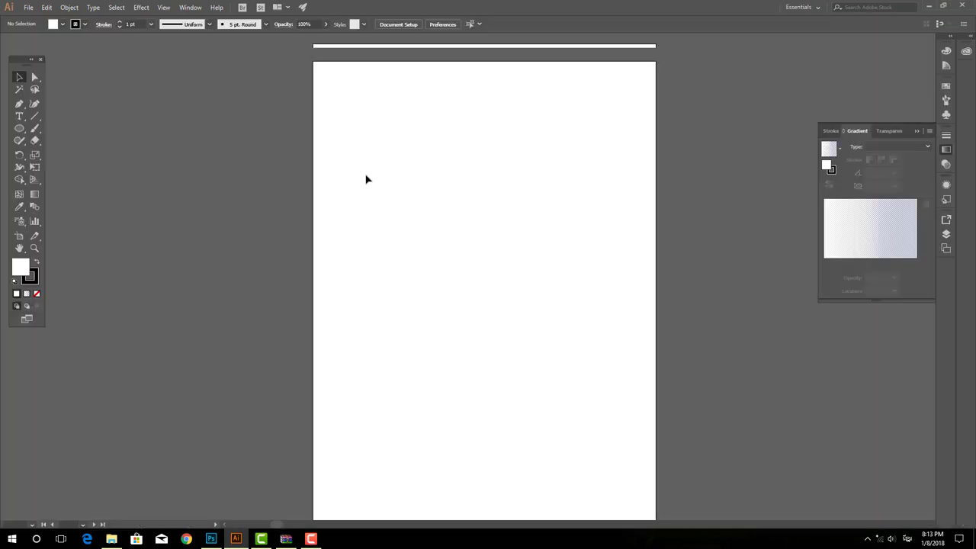
drag(381, 141, 565, 326)
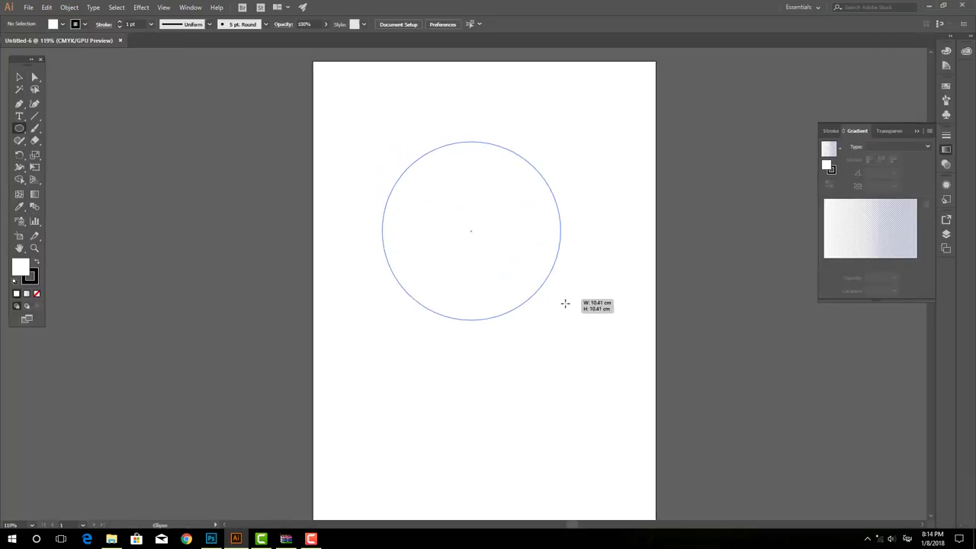
key(v)
drag(329, 133, 531, 217)
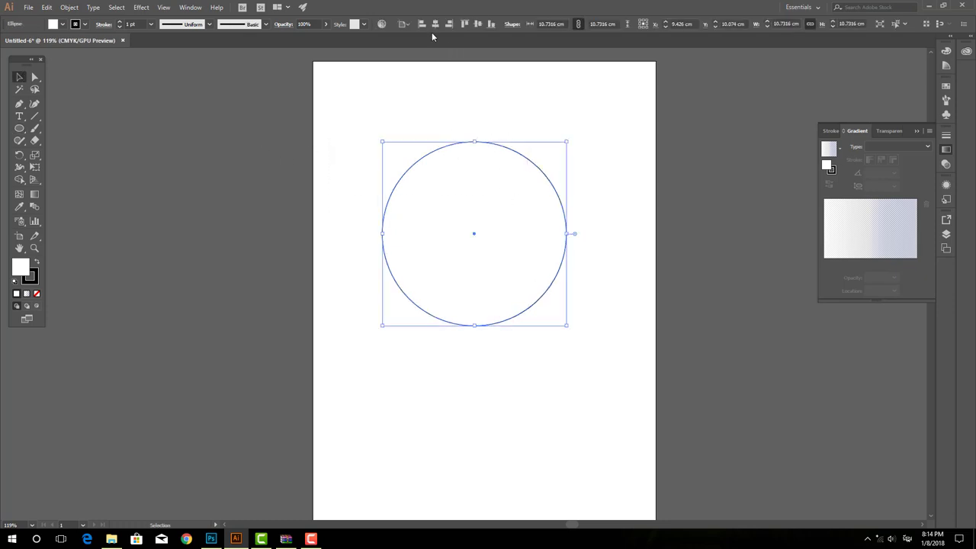
click(431, 26)
drag(464, 142, 463, 131)
click(370, 106)
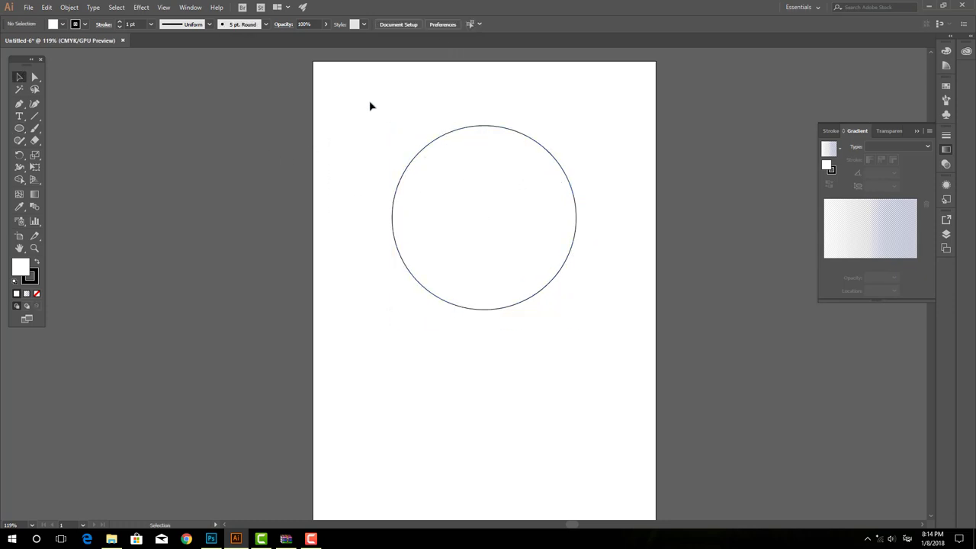
- Paste a copy of the large circle and shrink it toward the page's upper left
click(500, 278)
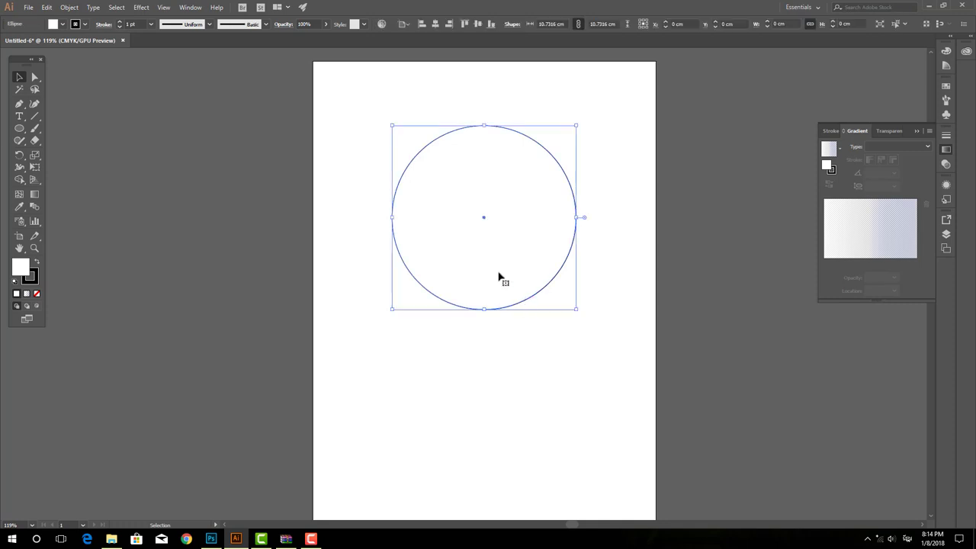
click(69, 9)
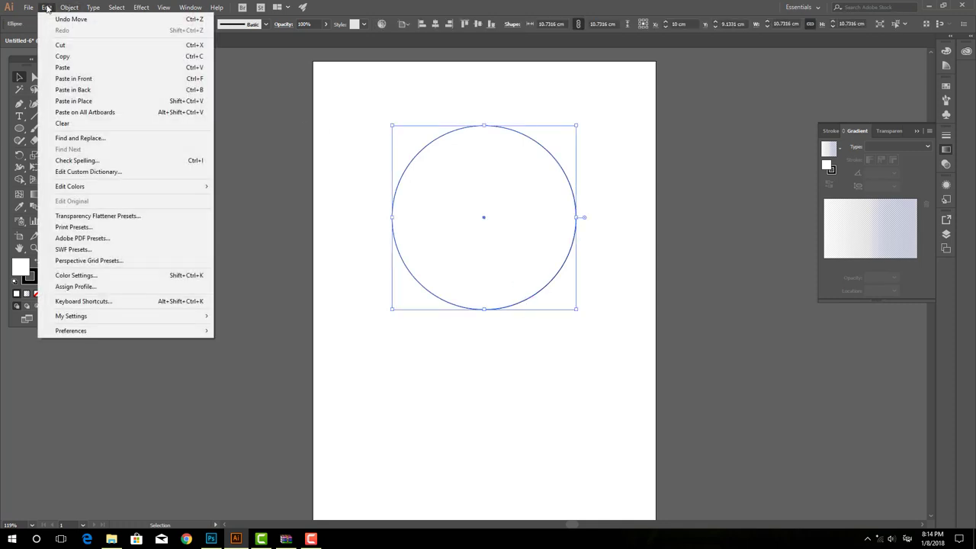
click(62, 72)
click(55, 11)
click(63, 71)
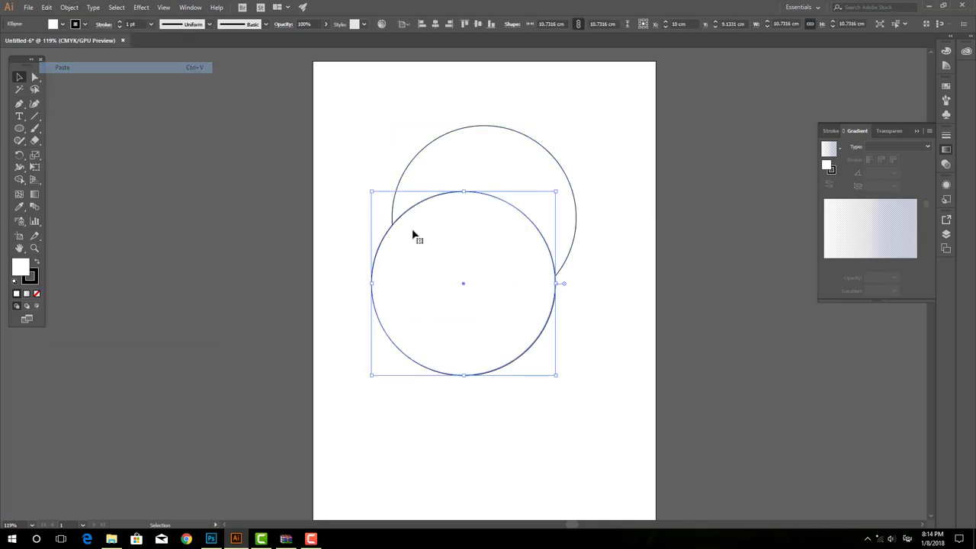
mouse_move(555, 374)
mouse_down()
mouse_move(541, 372)
mouse_move(426, 248)
mouse_move(400, 157)
mouse_move(438, 177)
mouse_up()
- Paste a copy in front of the small circle and shrink it inside to form a ring
scroll(408, 161, up, 1)
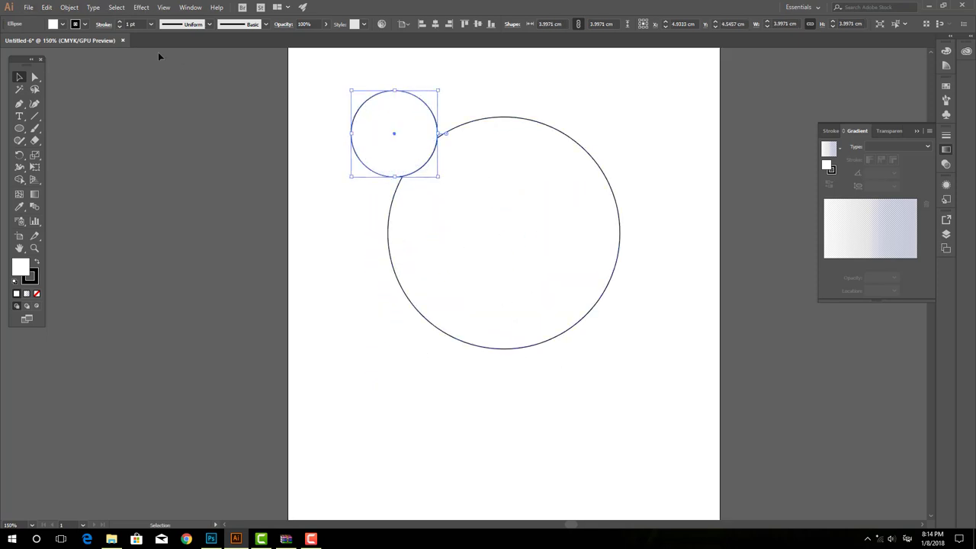
click(46, 7)
click(63, 56)
click(47, 7)
click(73, 78)
drag(439, 176, 428, 167)
- Fill the outer small circle with the yellow-to-red gradient and remove its outline
click(453, 96)
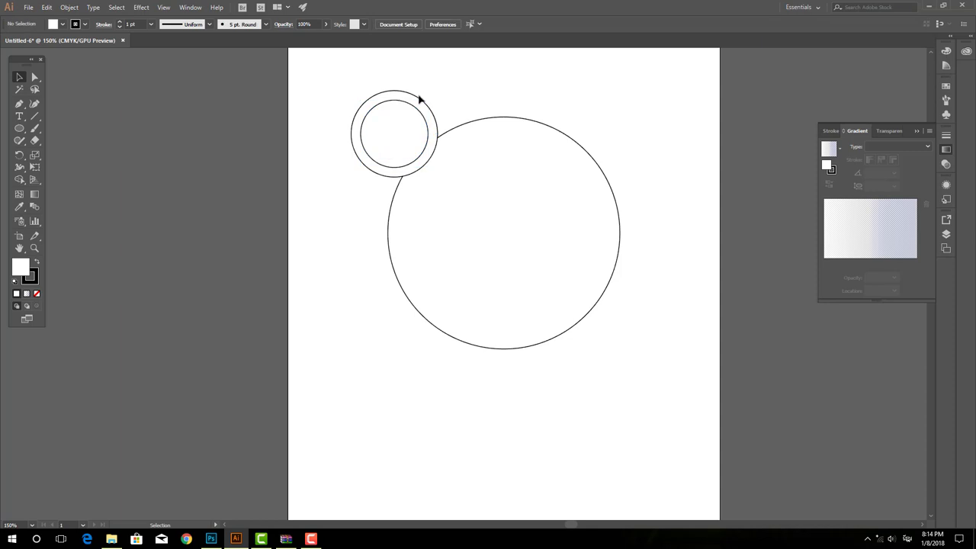
click(418, 98)
click(62, 23)
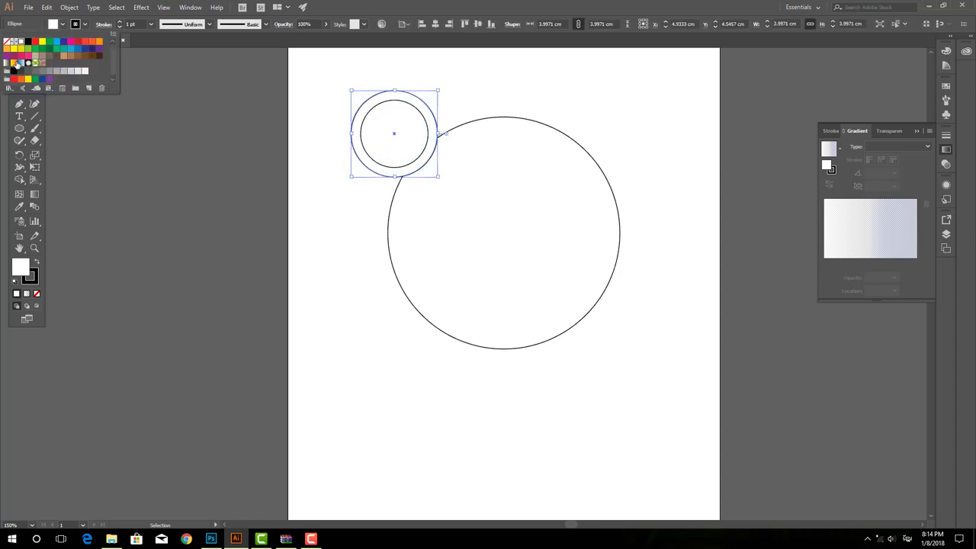
click(15, 63)
click(83, 25)
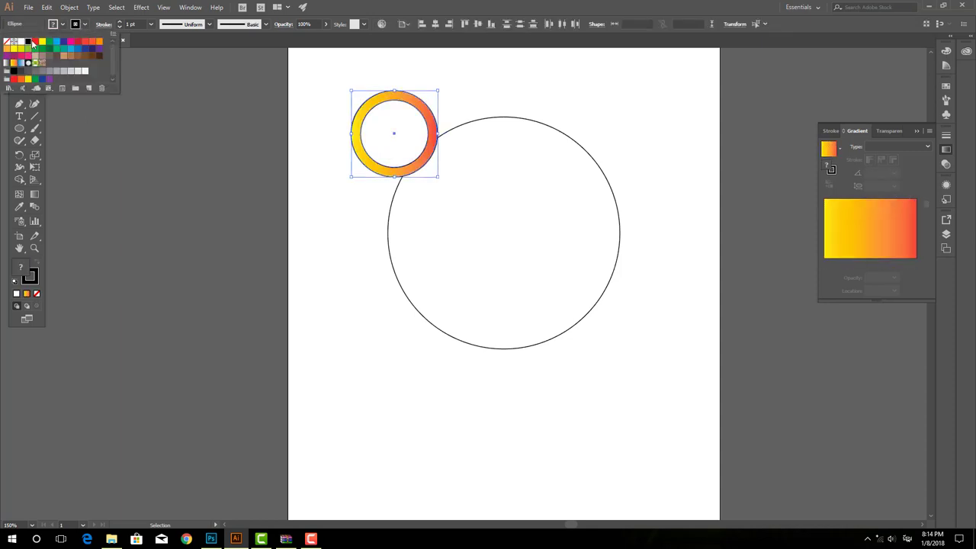
click(9, 43)
- Place a $25 text object left of the large circle and set it in Bebas
click(256, 227)
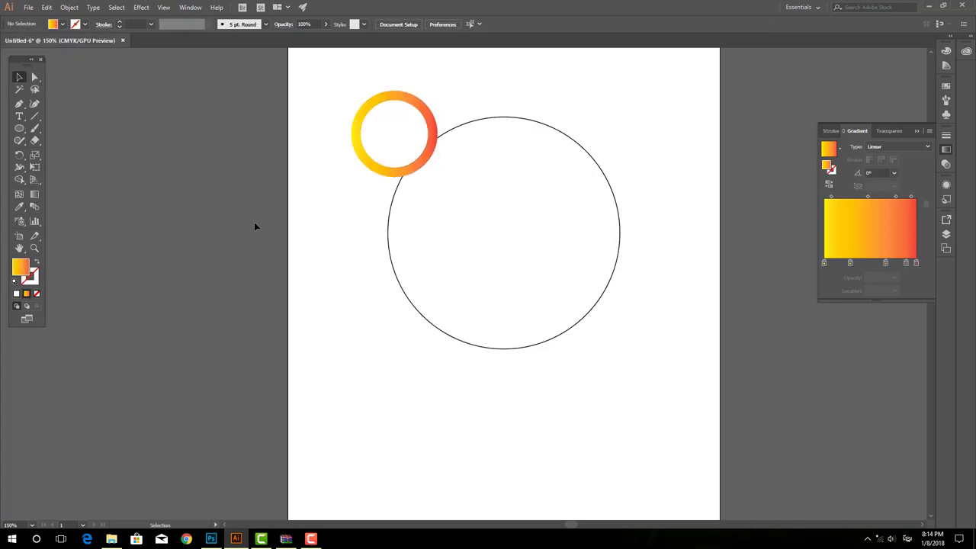
key(t)
click(307, 217)
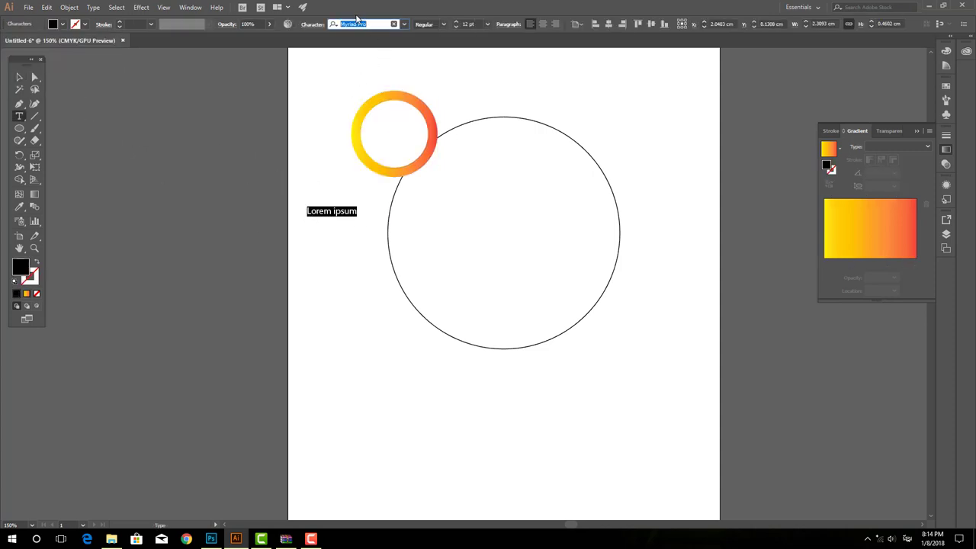
text(lu)
key(BackSpace)
key(BackSpace)
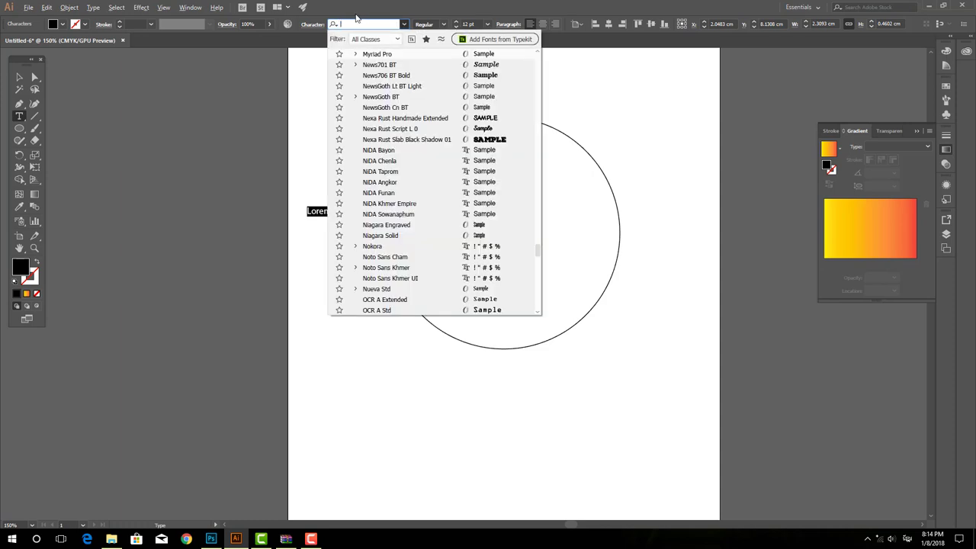
text(be)
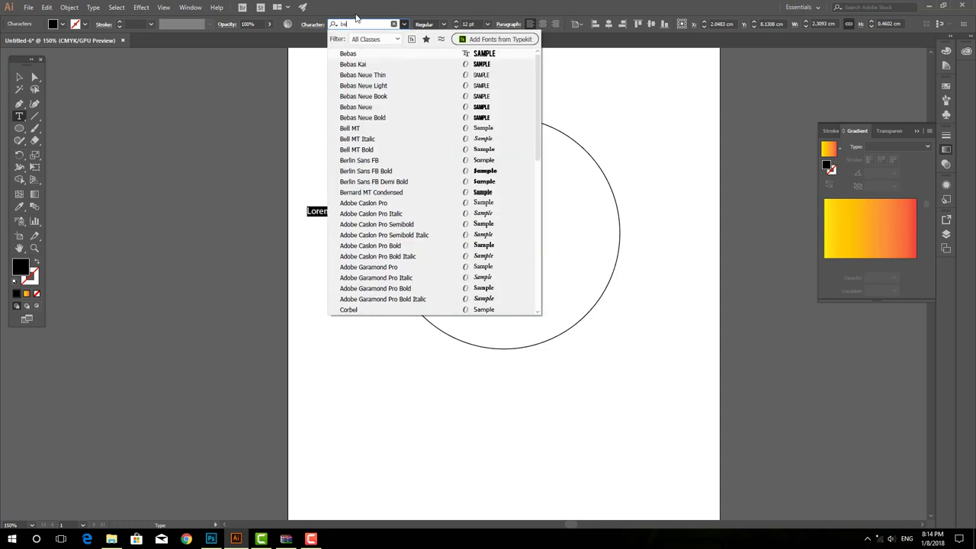
click(353, 54)
text($25)
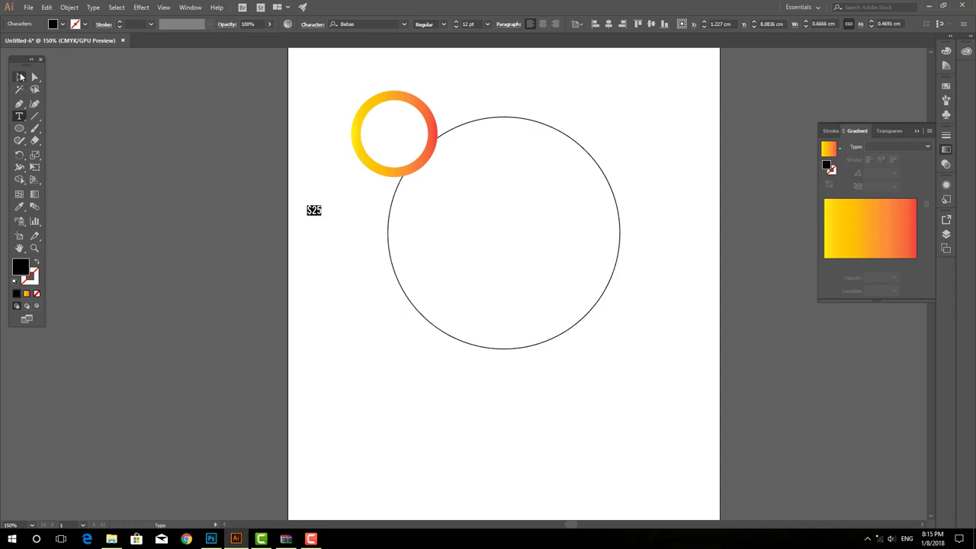
click(20, 77)
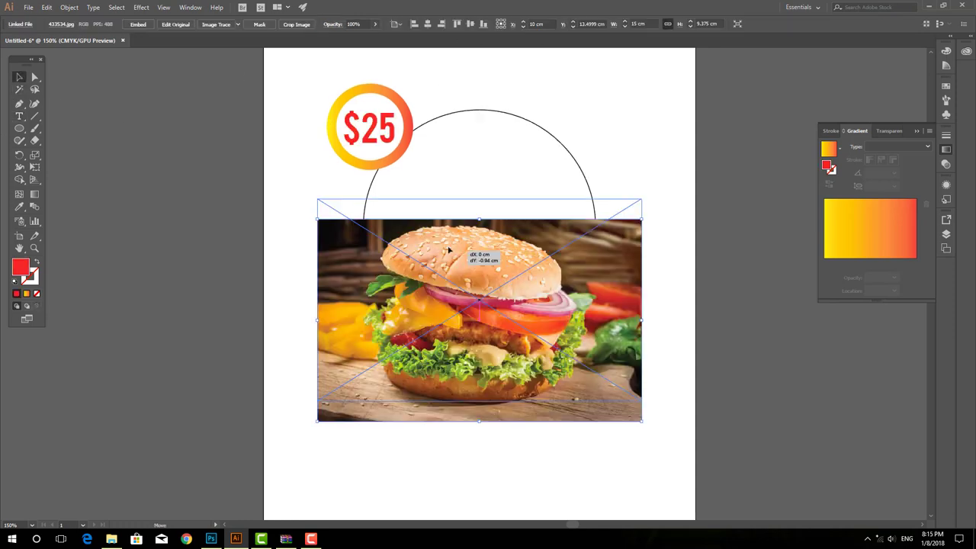
- Move the burger photo over the large circle, send it behind, and enlarge it
drag(461, 250, 450, 164)
key(ctrl+shift+bracketleft)
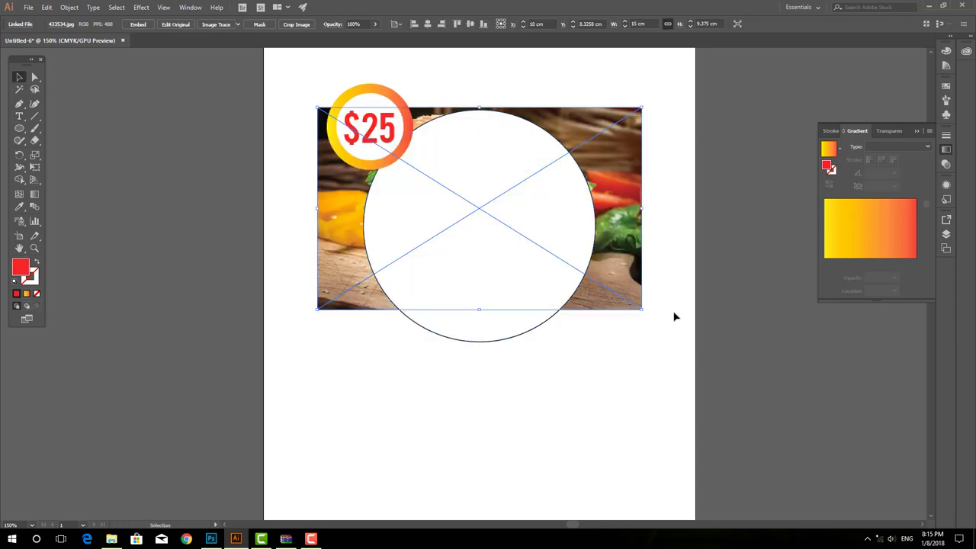
drag(641, 309, 675, 344)
- Paste a circle copy in front, resize it to about 11.77 cm, and clip the burger photo inside it
click(523, 279)
click(46, 8)
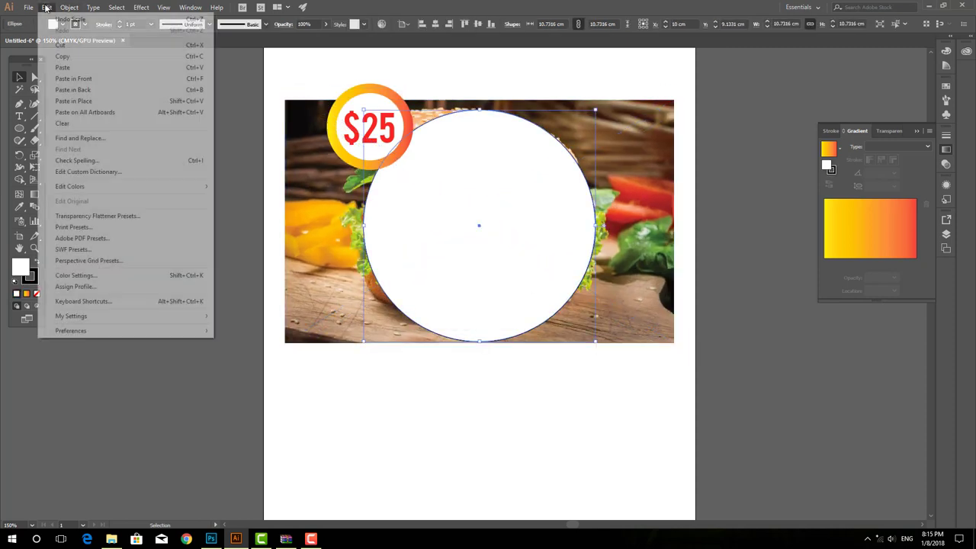
click(57, 59)
click(46, 8)
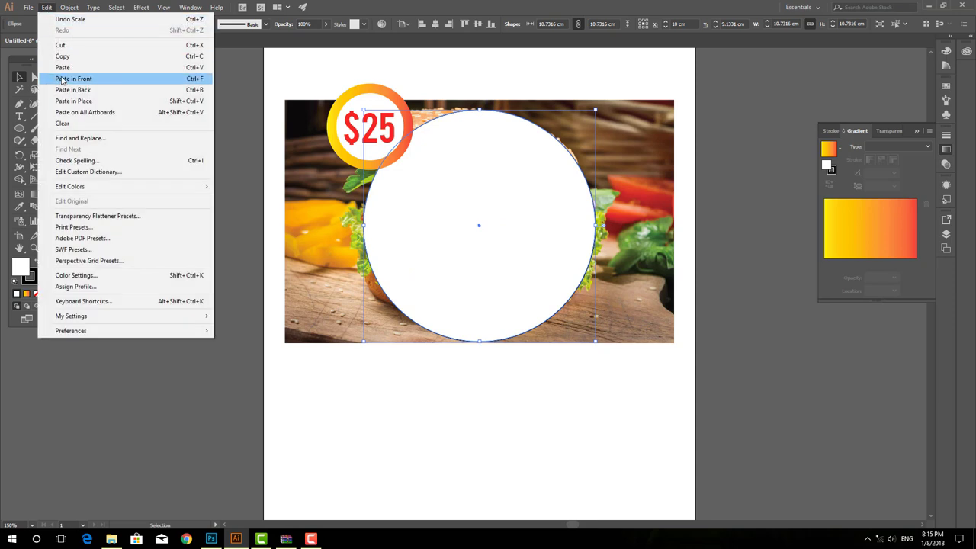
click(63, 79)
shift+click(586, 342)
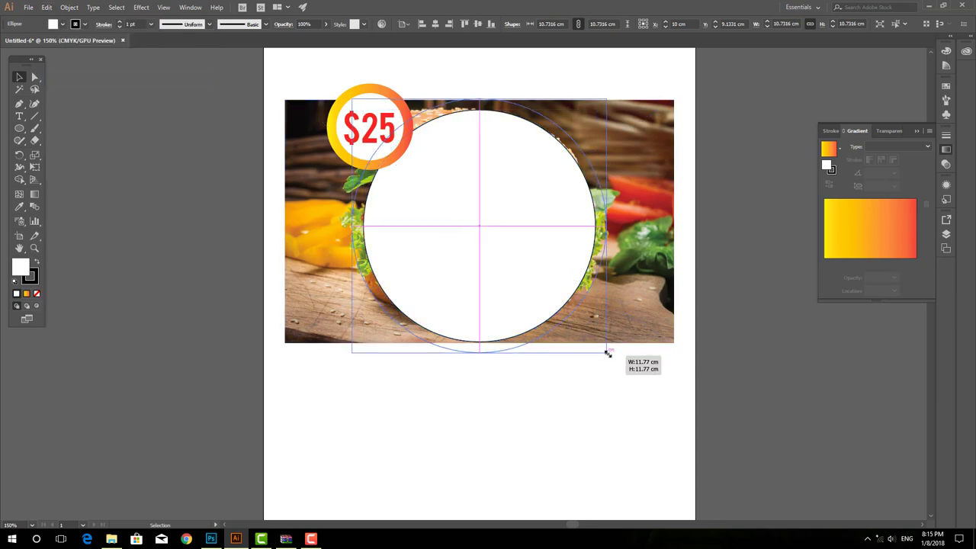
drag(597, 344, 526, 296)
shift+click(648, 191)
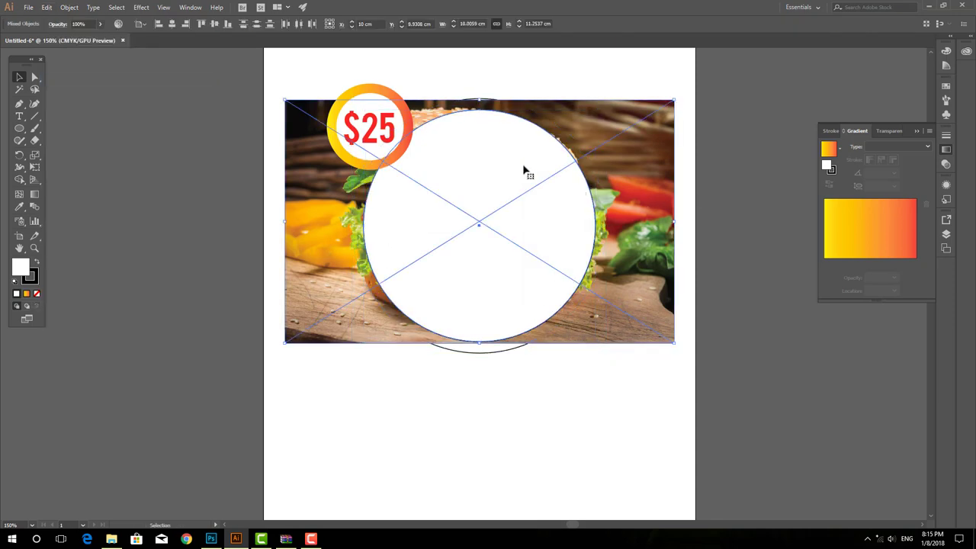
right_click(517, 165)
click(546, 237)
- Give the enlarged back circle the badge's yellow-to-red gradient with the Eyedropper, then zoom out
click(599, 310)
click(597, 284)
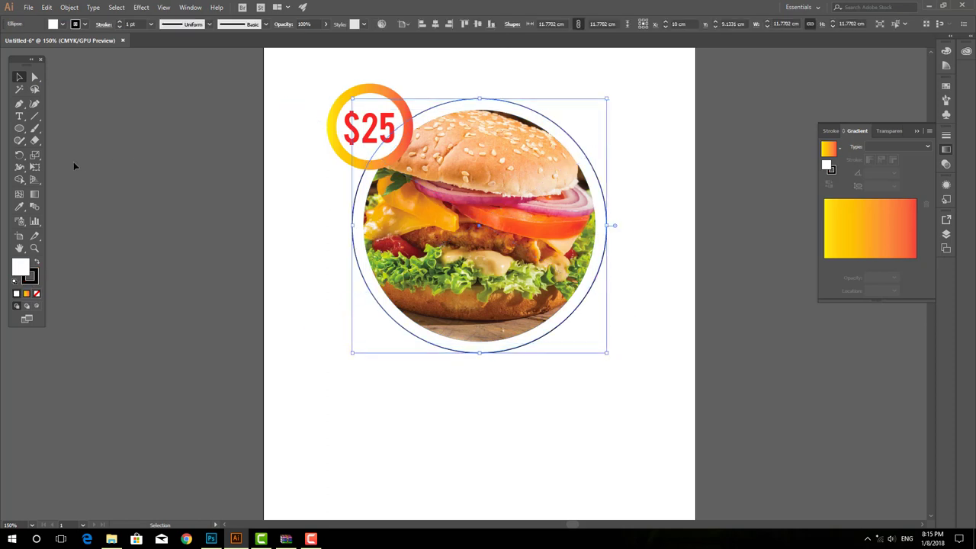
click(21, 205)
click(361, 89)
click(19, 77)
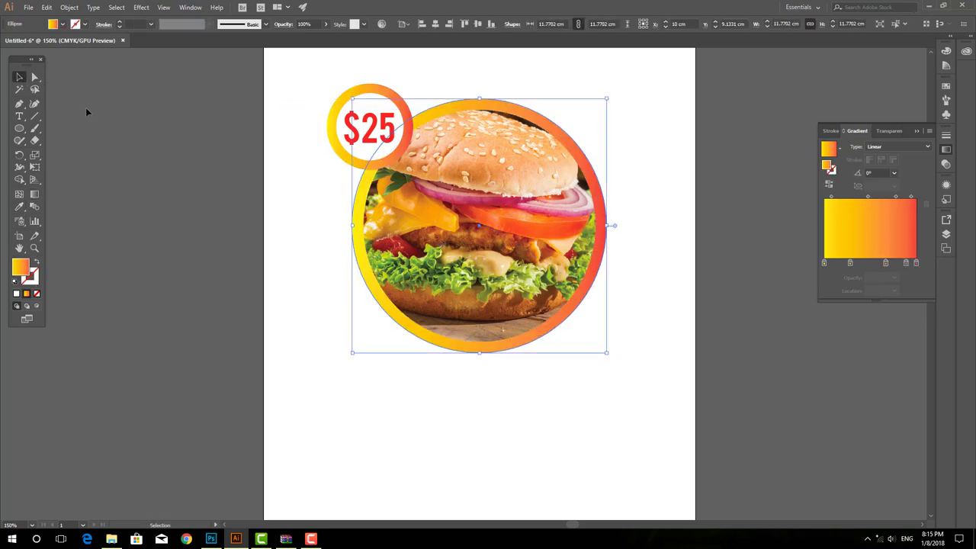
click(309, 226)
key(ctrl+minus)
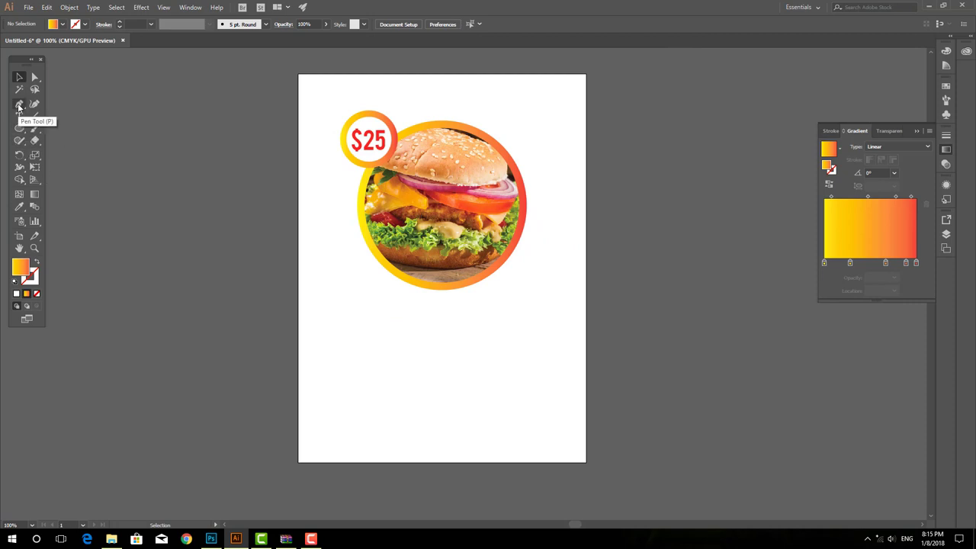
- Draw a slanted four-point shape covering the lower page and send it to the back
click(19, 104)
click(298, 224)
click(298, 462)
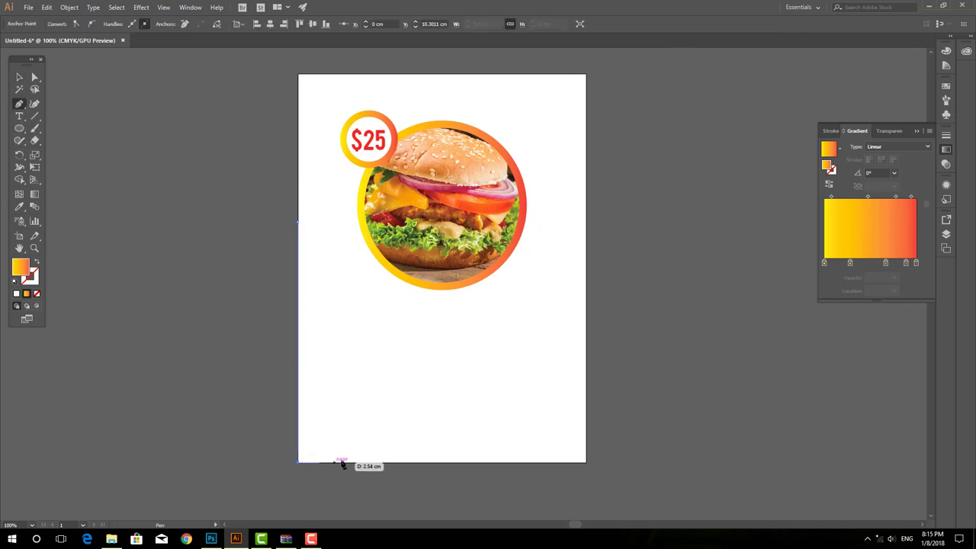
click(586, 462)
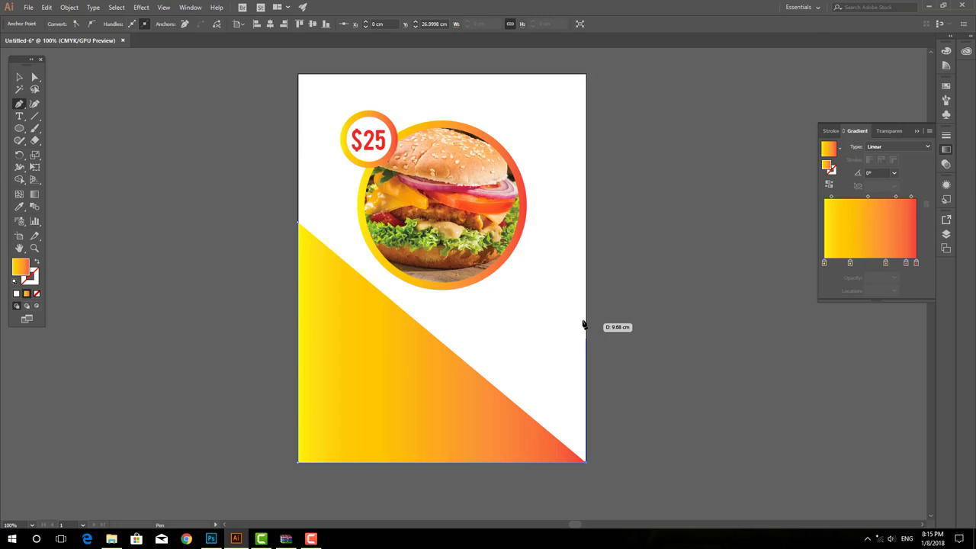
click(586, 155)
click(299, 224)
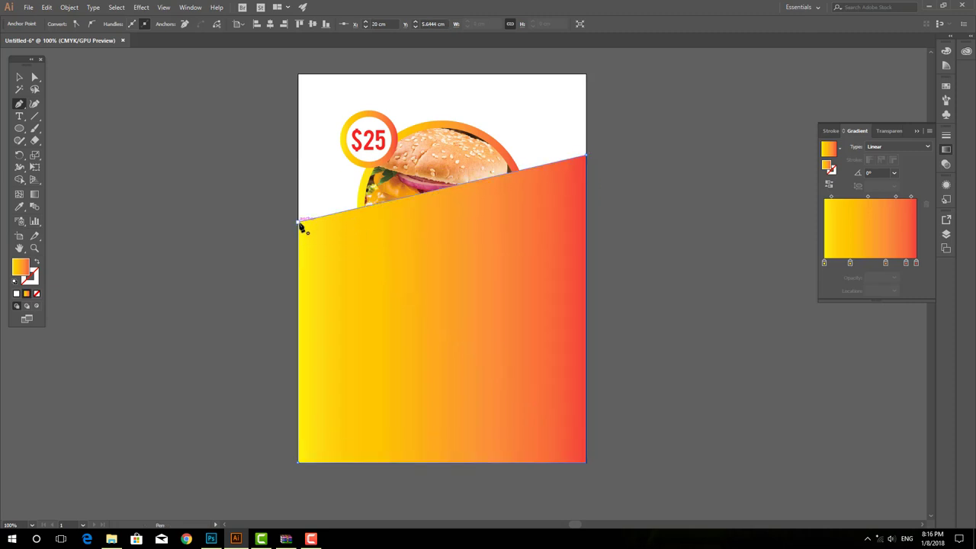
key(v)
key(ctrl+shift+bracketleft)
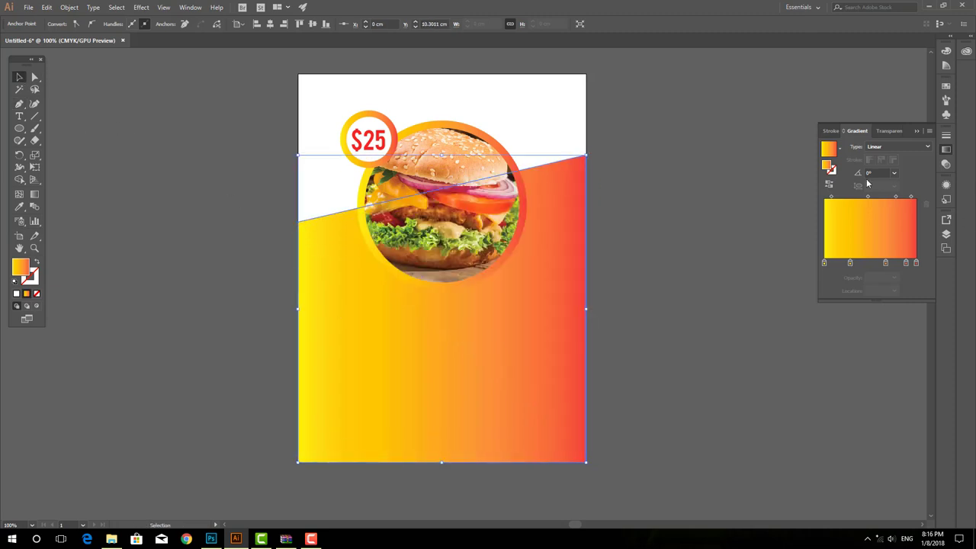
- Make its gradient radial, remove an extra stop, and widen the radius across the page
click(888, 147)
click(885, 163)
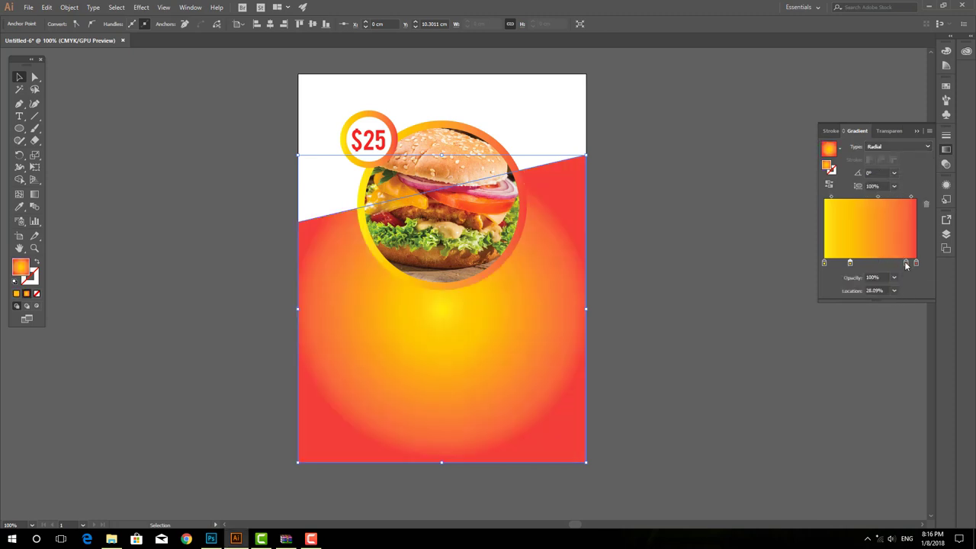
drag(904, 263, 709, 300)
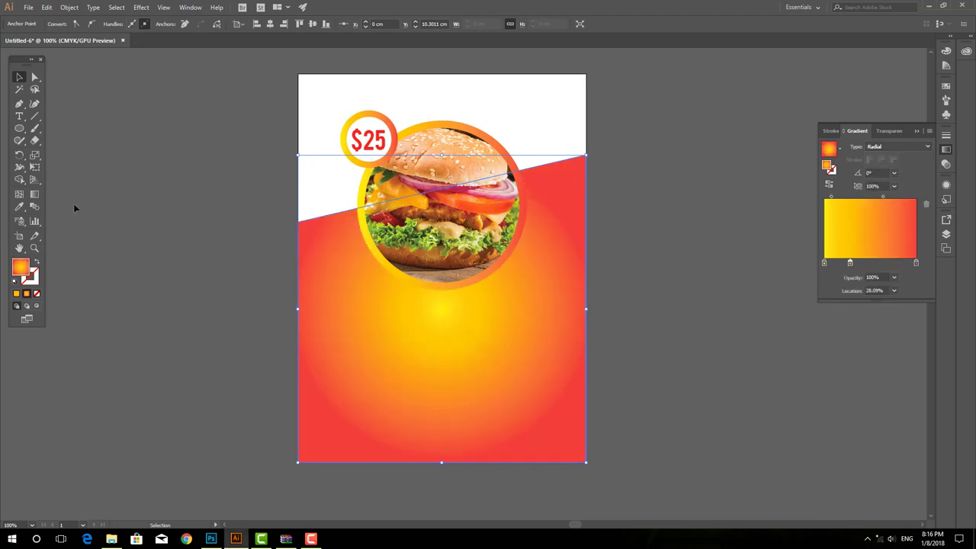
key(g)
drag(592, 309, 696, 310)
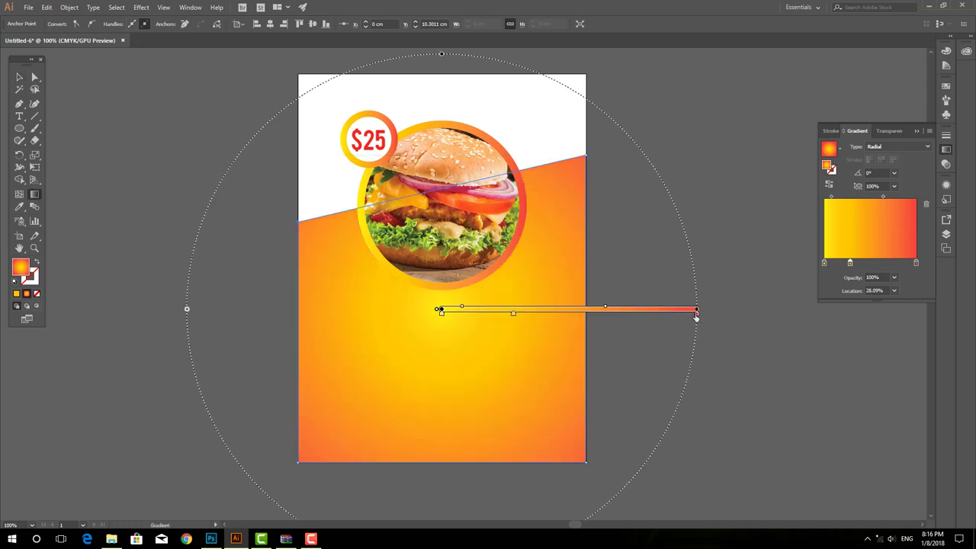
drag(640, 317, 620, 315)
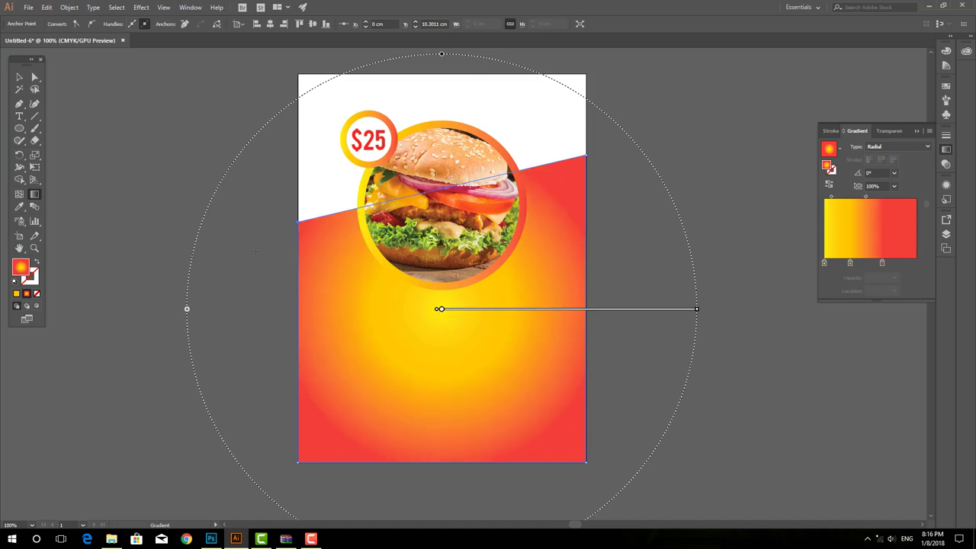
key(v)
click(440, 344)
scroll(436, 284, up, 1)
- Add an 80% opacity drop shadow with 0.25 cm offsets to the burger photo circle
click(434, 284)
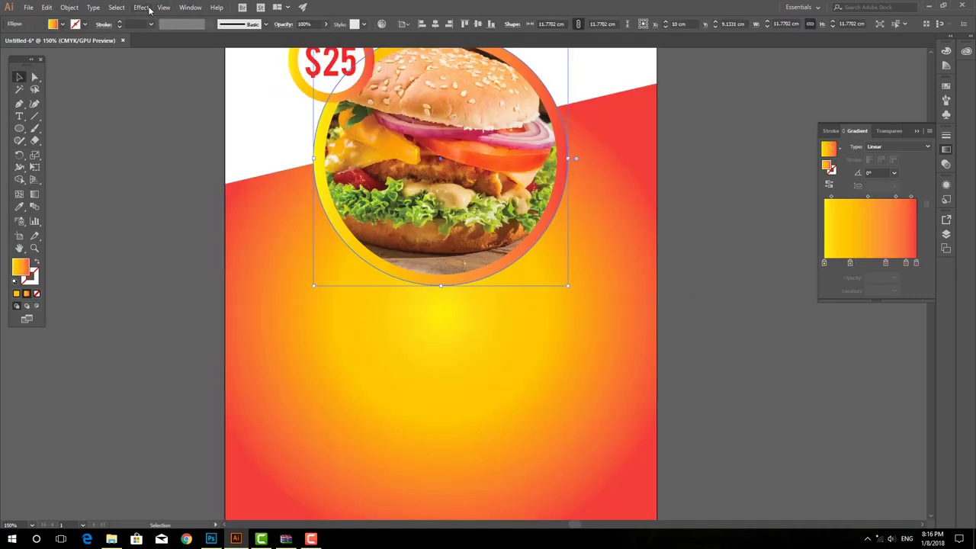
click(141, 7)
click(278, 125)
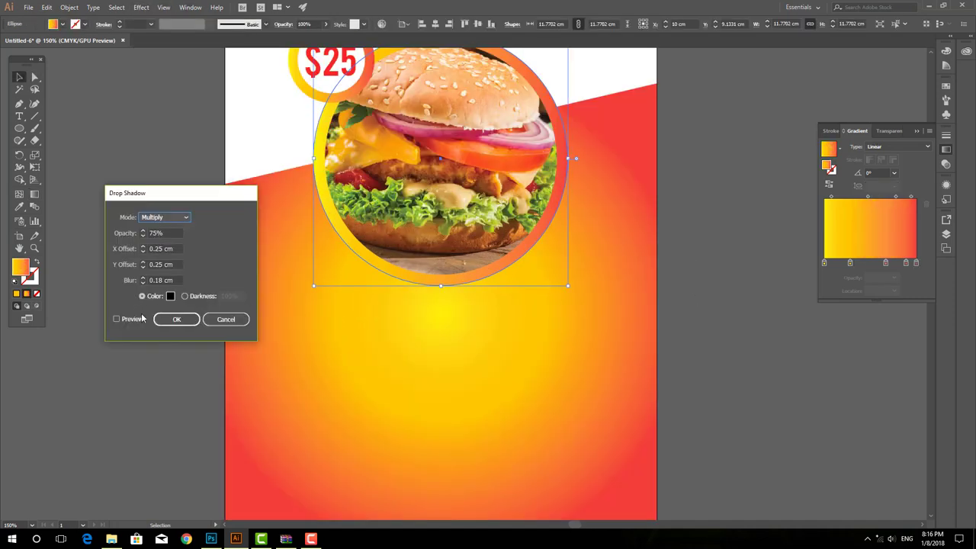
click(117, 318)
text(80)
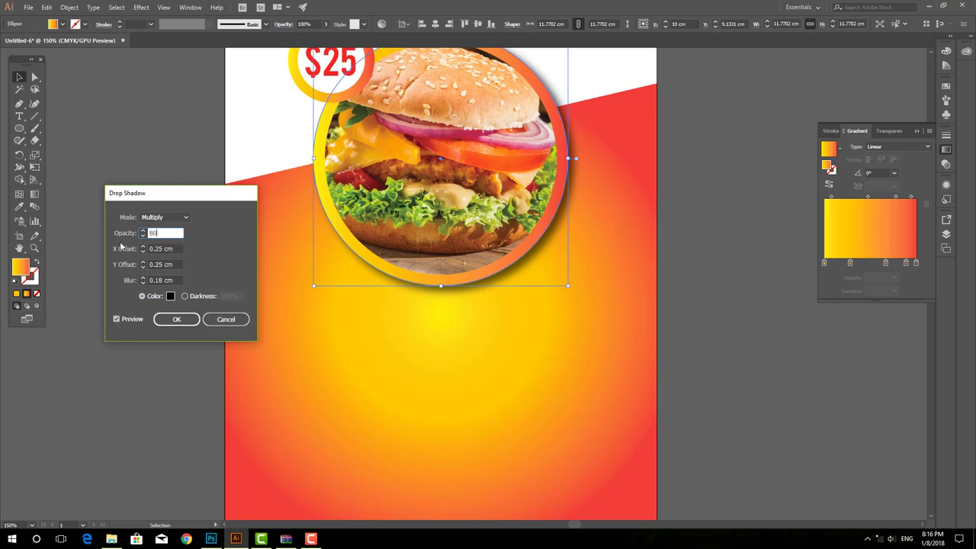
click(176, 318)
click(147, 176)
scroll(146, 229, down, 1)
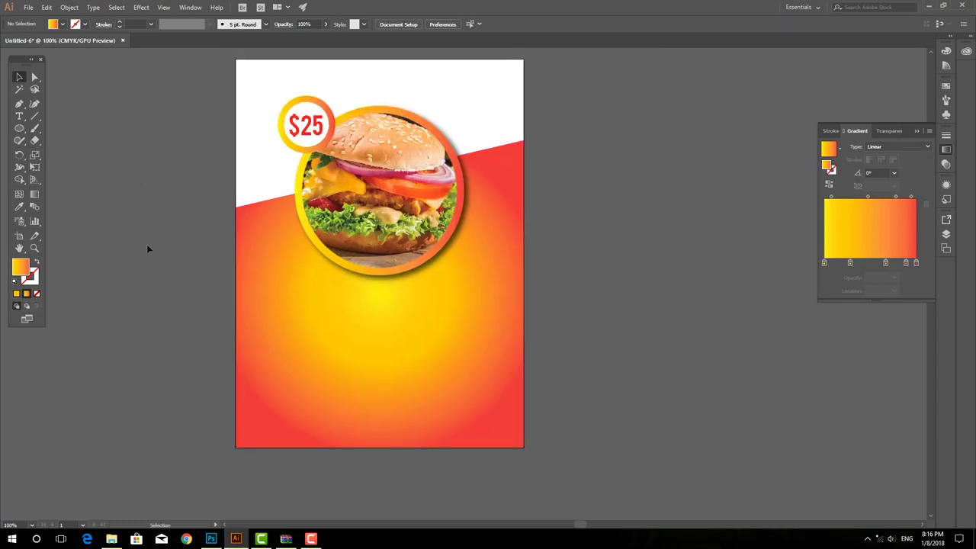
- Draw a slanted four-corner banner shape just below the burger circle
click(312, 311)
click(302, 265)
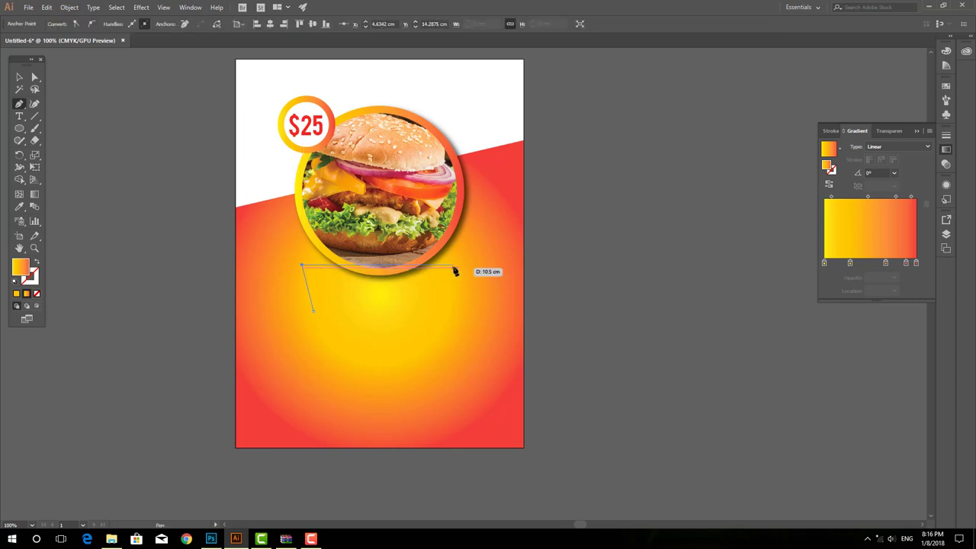
click(453, 267)
click(454, 308)
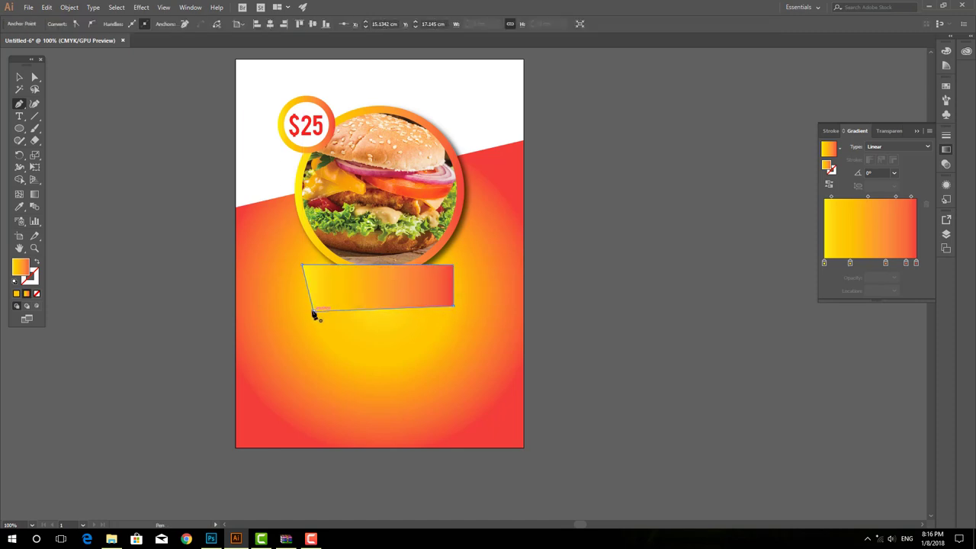
click(21, 78)
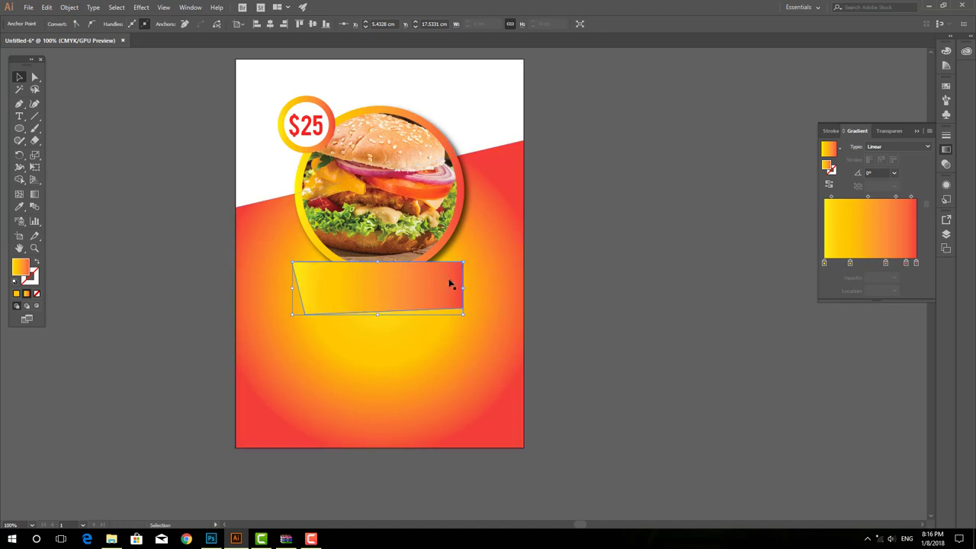
drag(450, 294, 448, 266)
click(62, 24)
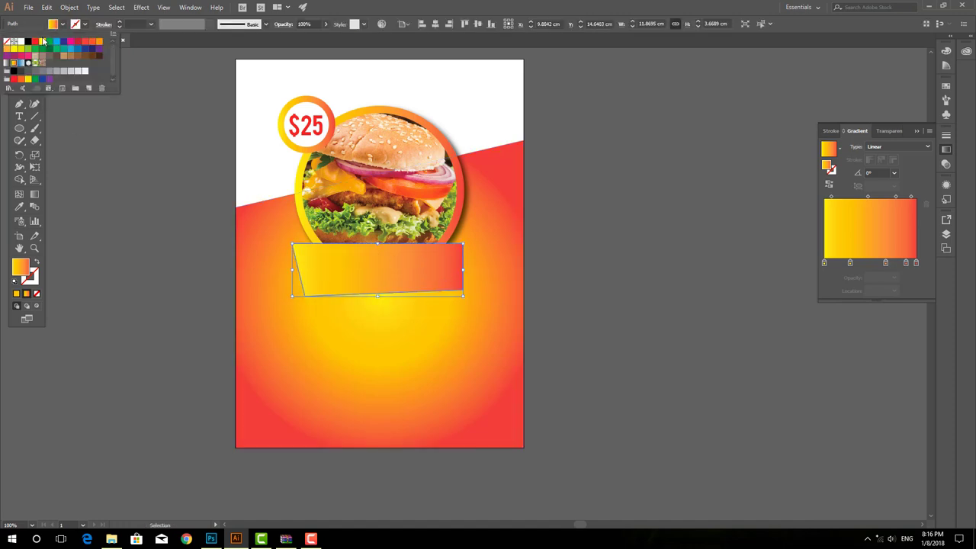
click(47, 7)
- Paste a copy in front of the banner, shift it up and right, and fill it white
click(46, 7)
click(62, 56)
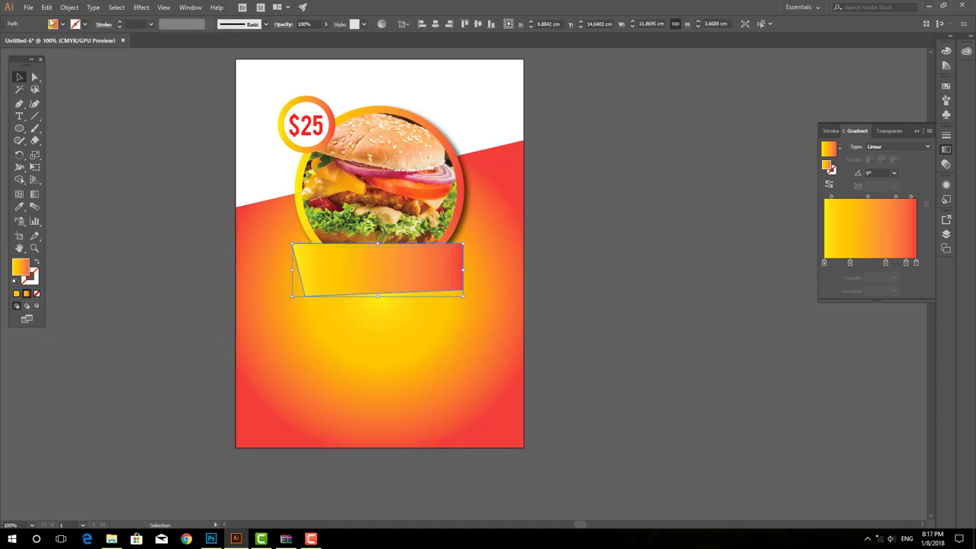
click(46, 7)
click(61, 78)
drag(453, 290, 473, 276)
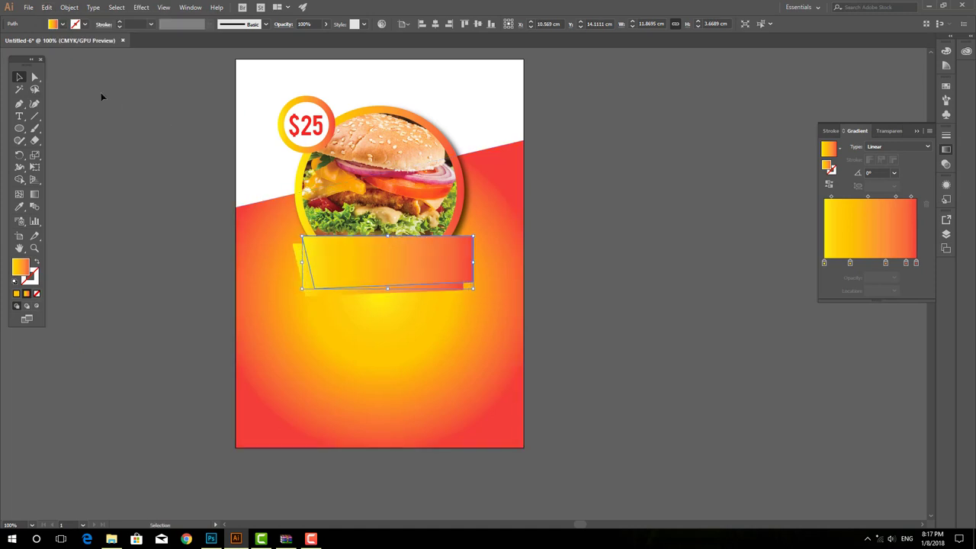
click(63, 24)
click(25, 44)
- Stretch the back gradient shape further right and apply a drop shadow to both banner shapes
key(ctrl+plus)
click(407, 293)
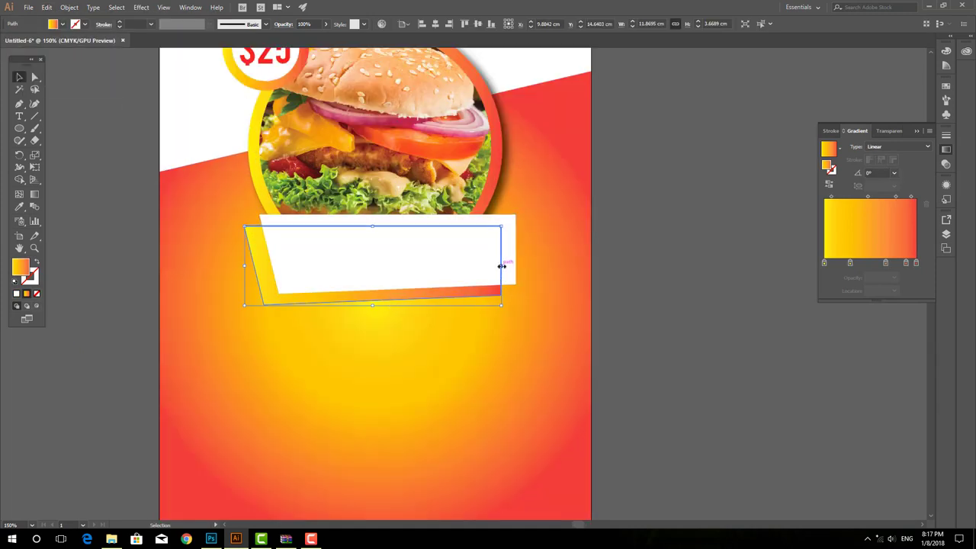
drag(501, 265, 526, 265)
click(486, 274)
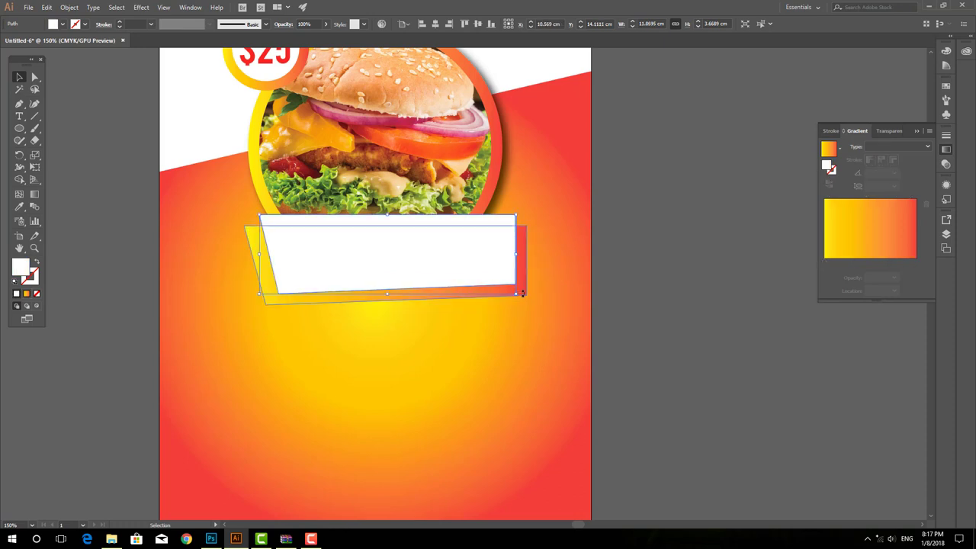
shift+click(523, 284)
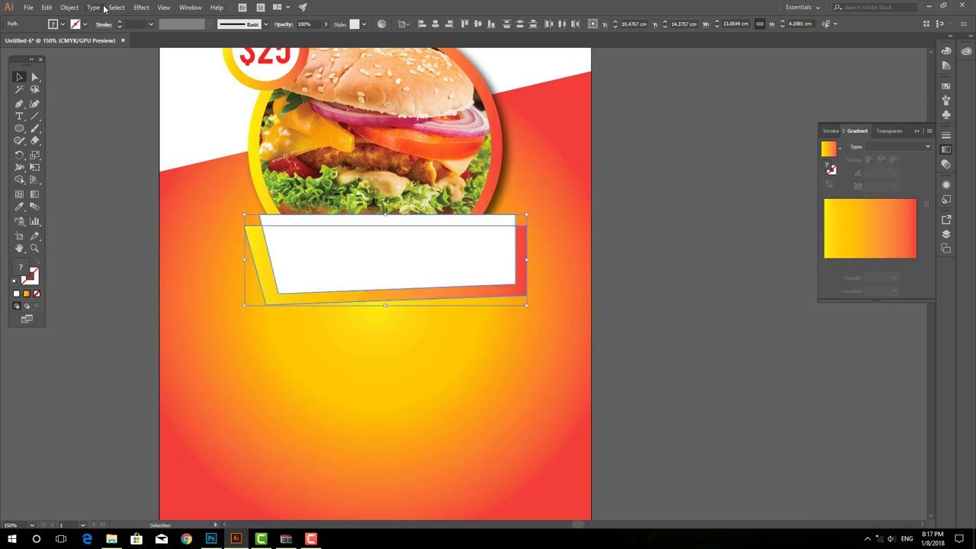
click(141, 7)
click(175, 13)
- Alt-drag a copy of the $25 text onto the banner and set it in ChunkFive Roman
key(ctrl+shift+a)
key(ctrl+1)
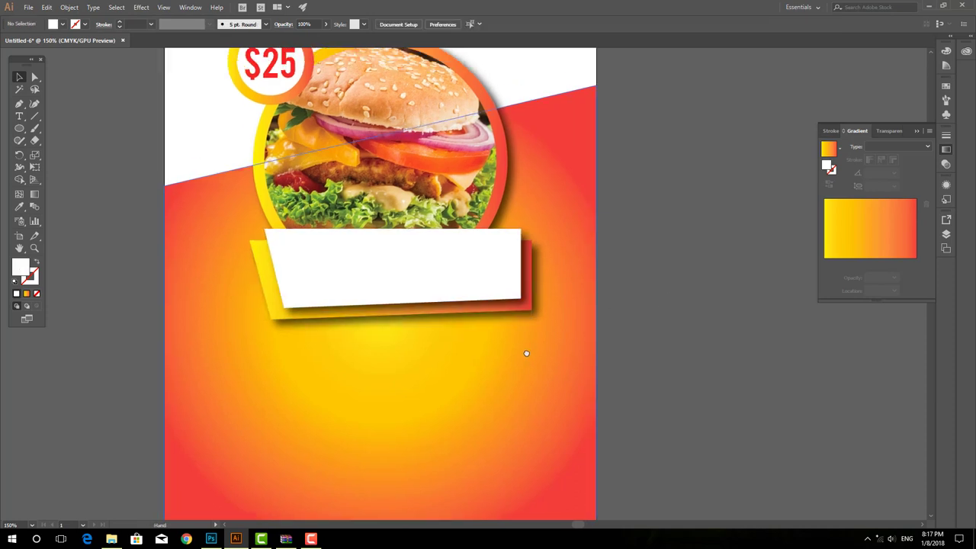
drag(343, 169, 390, 317)
double_click(369, 292)
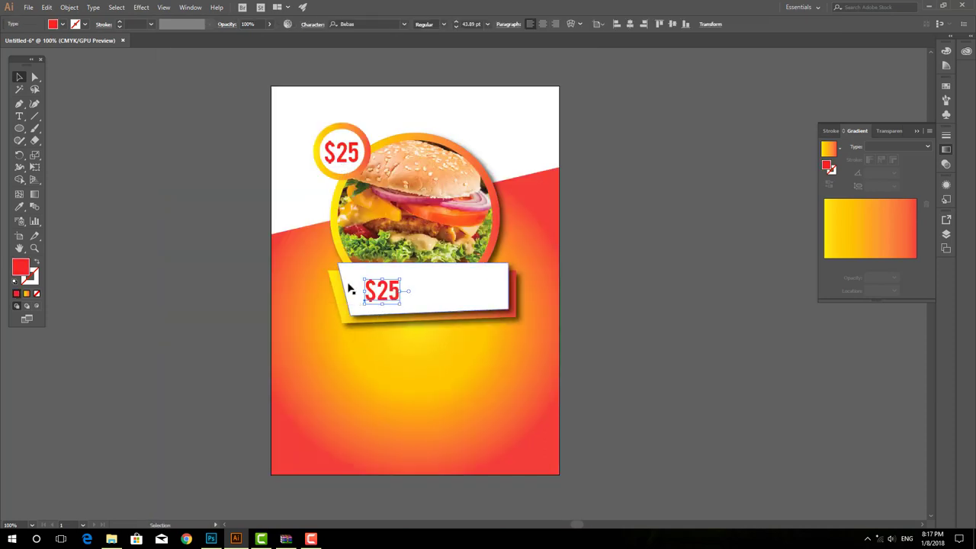
key(ctrl+a)
click(358, 24)
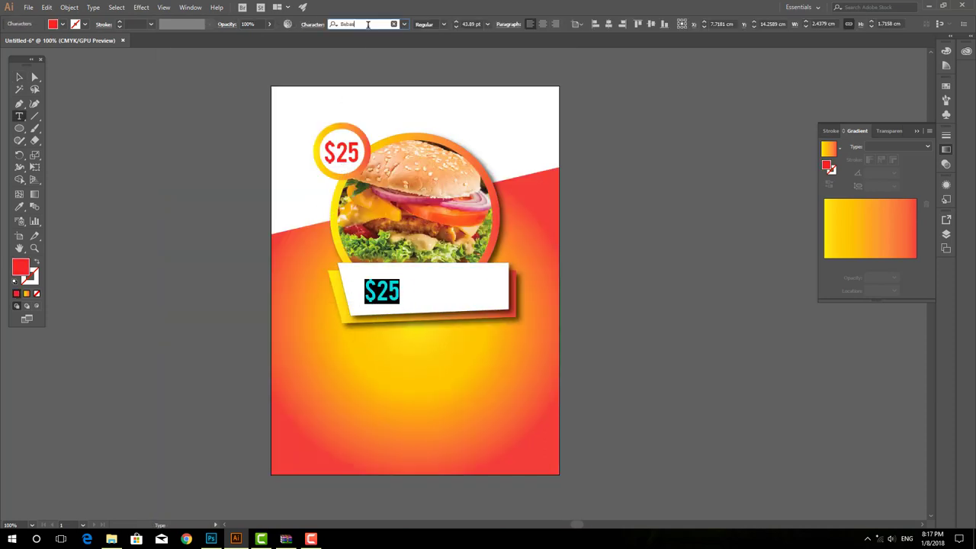
text(chu)
key(Return)
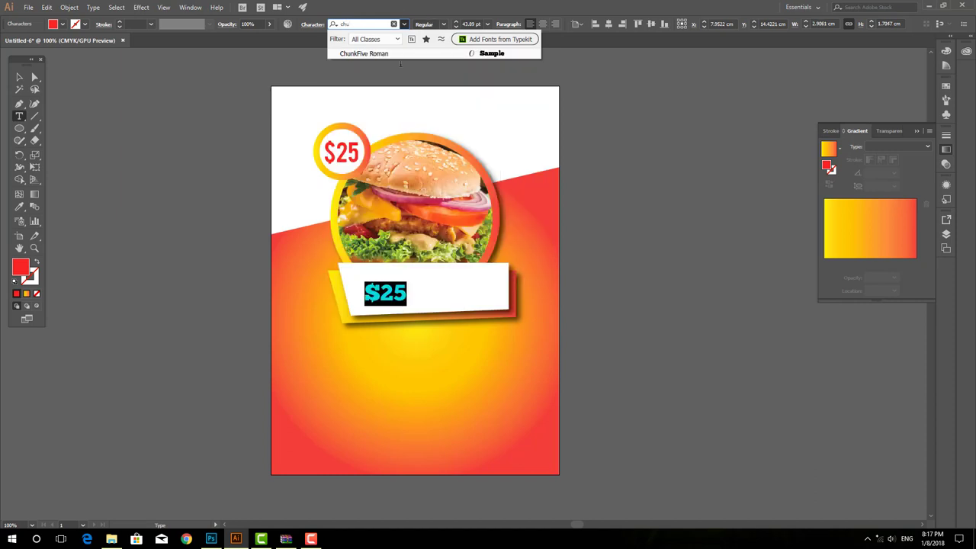
- Type the headline 'the great' and change it to UPPERCASE
text(the)
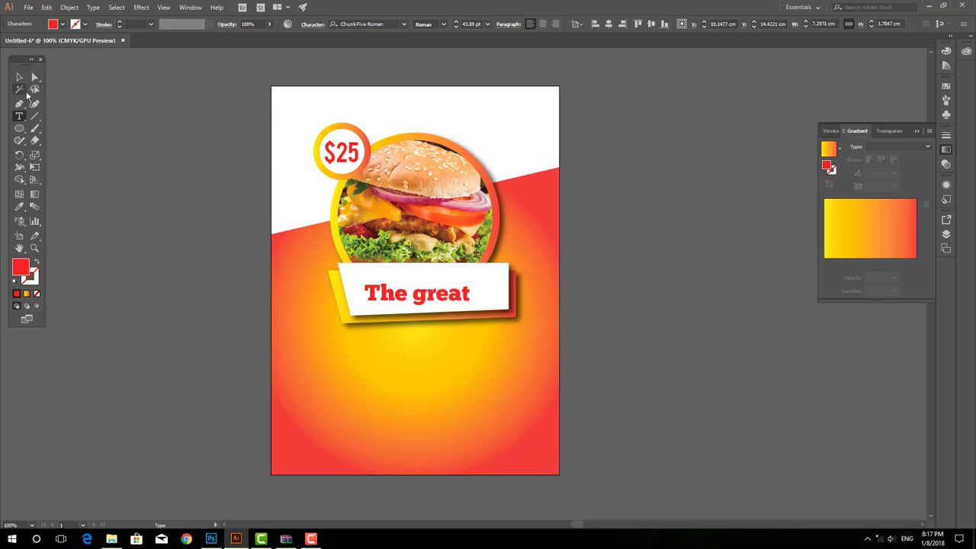
key(ctrl+a)
click(93, 7)
click(259, 163)
key(Escape)
click(611, 366)
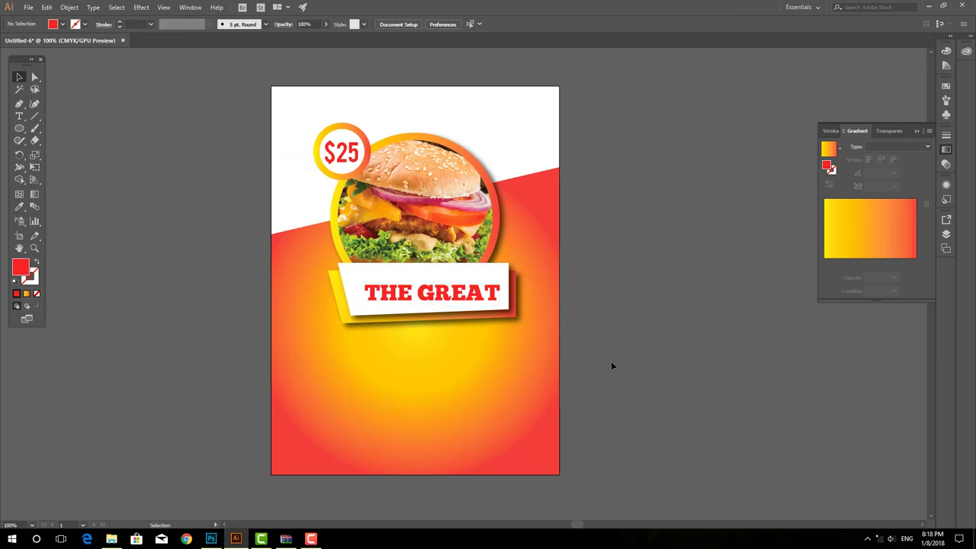
scroll(519, 377, up, 1)
- Enlarge the banner shapes, then move and enlarge THE GREAT onto them
click(460, 274)
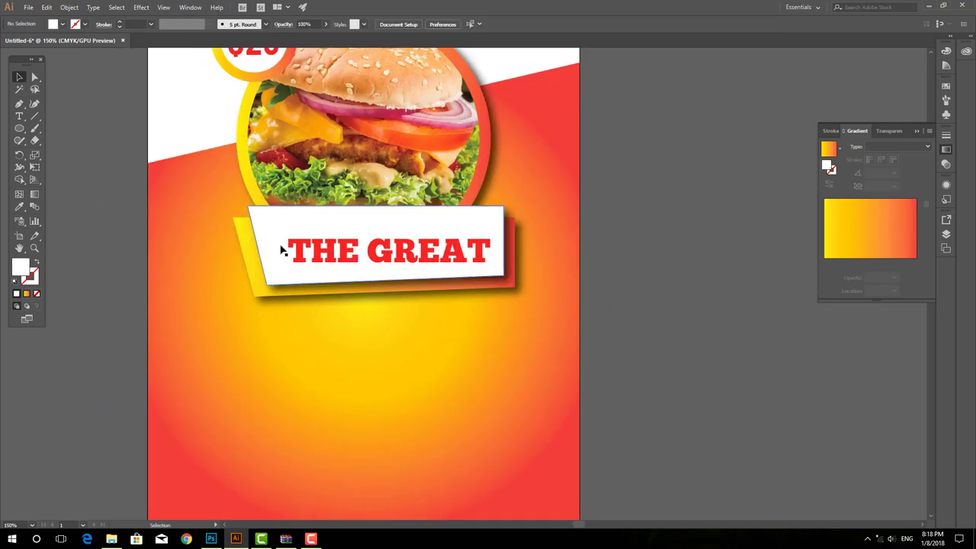
shift+click(243, 243)
drag(510, 301, 562, 328)
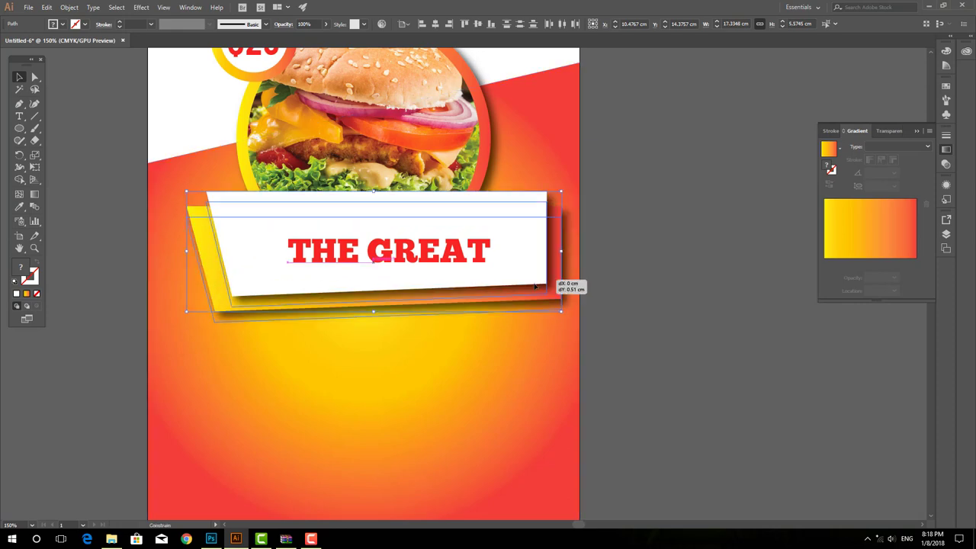
mouse_move(451, 253)
mouse_down()
mouse_move(423, 261)
mouse_move(519, 281)
mouse_up()
drag(270, 251, 245, 248)
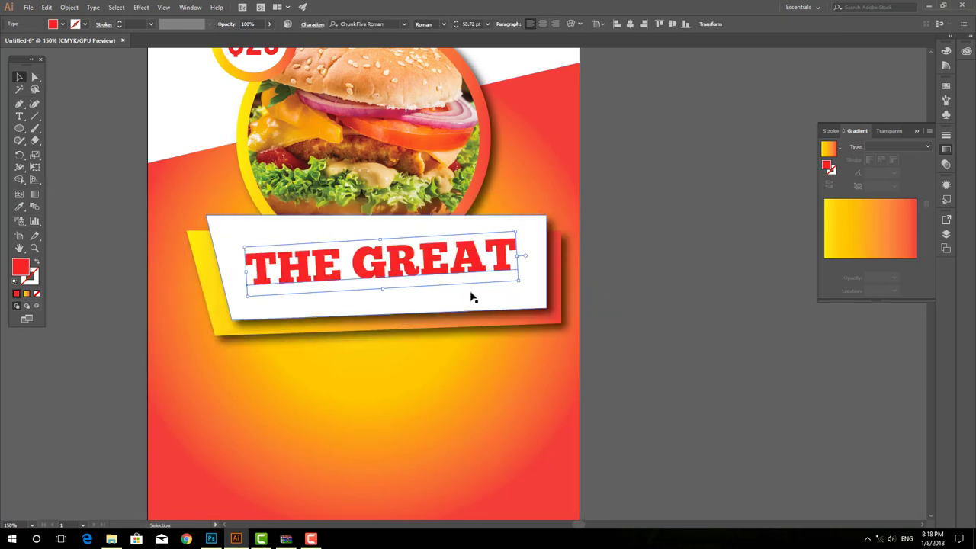
- Duplicate the headline as a second line reading BURGER in uppercase, stretched to the banner width
drag(430, 270, 429, 307)
double_click(429, 307)
key(ctrl+a)
text(b)
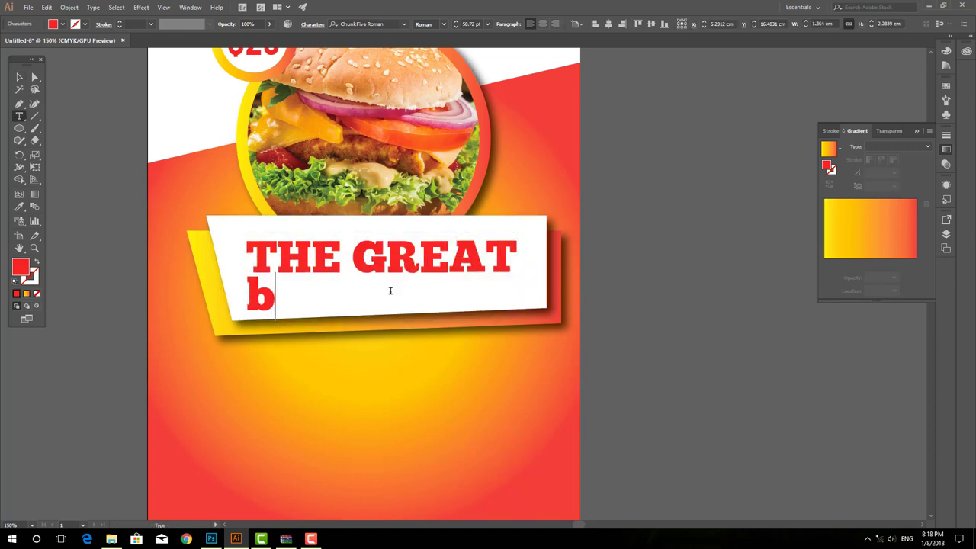
text(urger)
key(Escape)
click(93, 6)
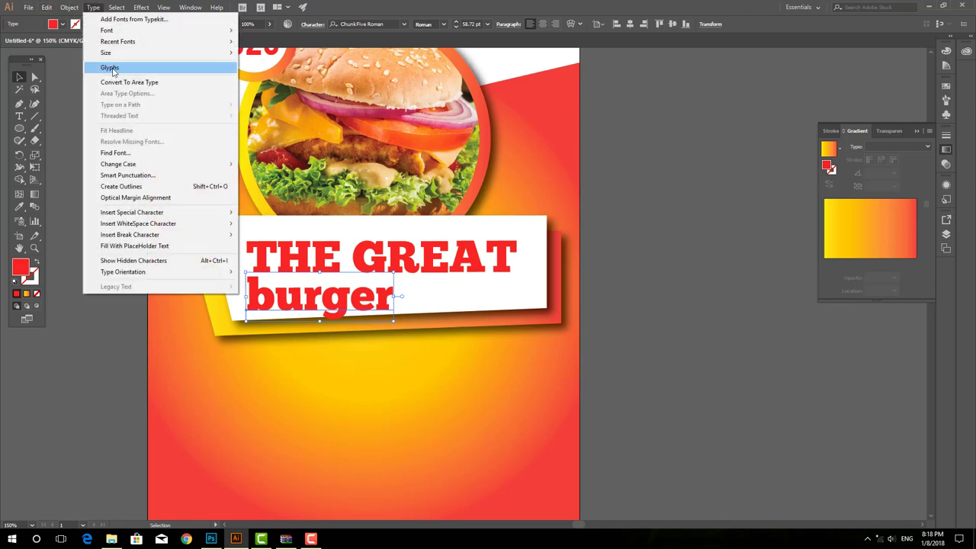
click(274, 164)
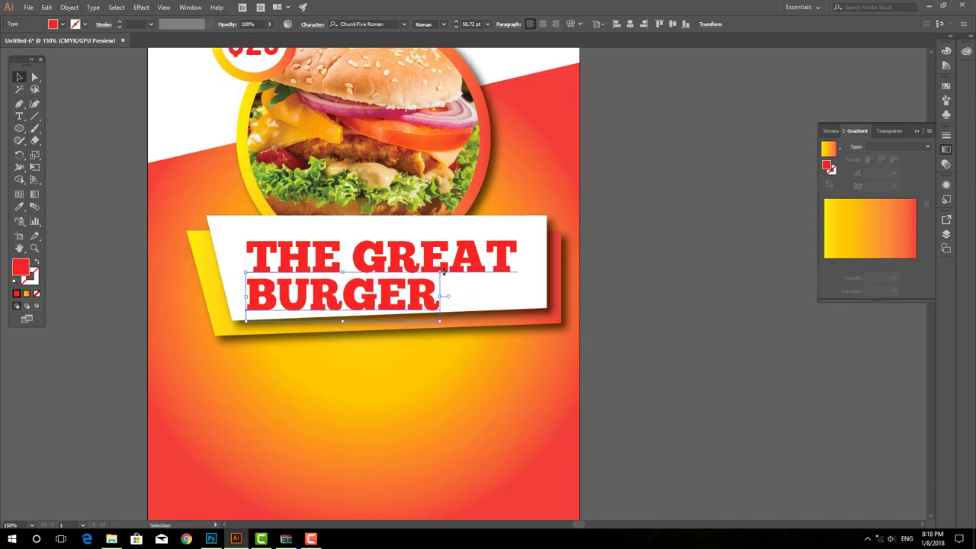
mouse_move(441, 273)
mouse_down()
mouse_move(479, 252)
mouse_move(514, 263)
mouse_move(516, 275)
mouse_up()
- Colour THE GREAT black and BURGER red, then tilt both to match the banner's slant
click(381, 252)
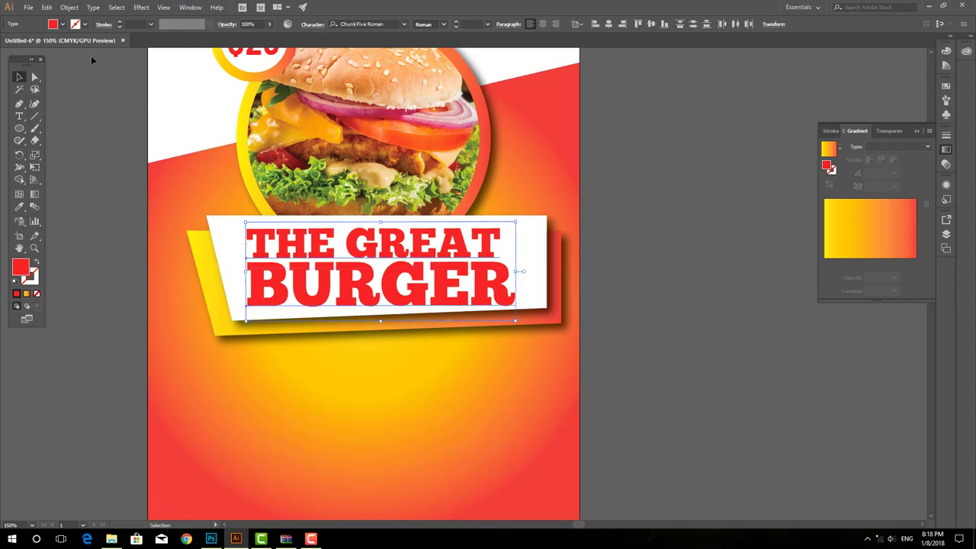
click(62, 23)
click(28, 41)
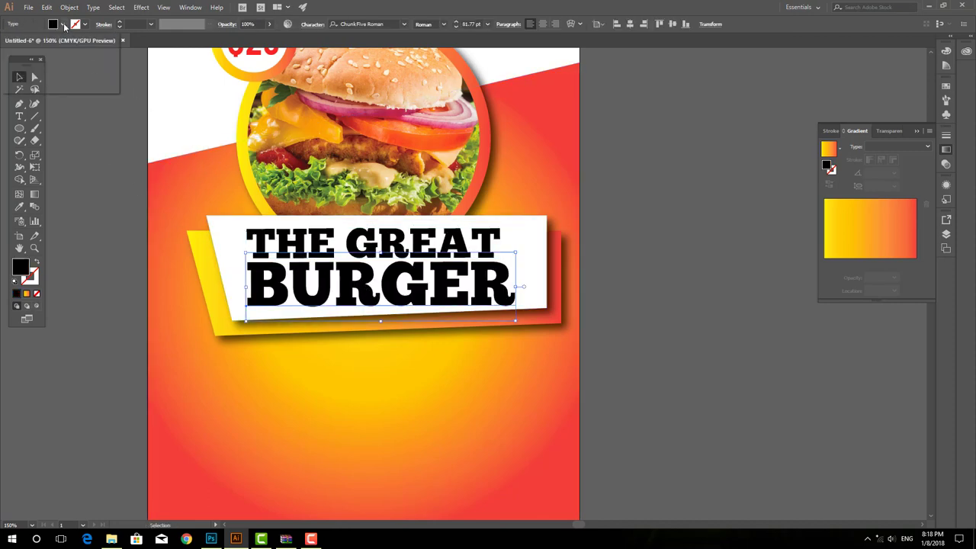
click(65, 25)
click(38, 42)
shift+click(366, 244)
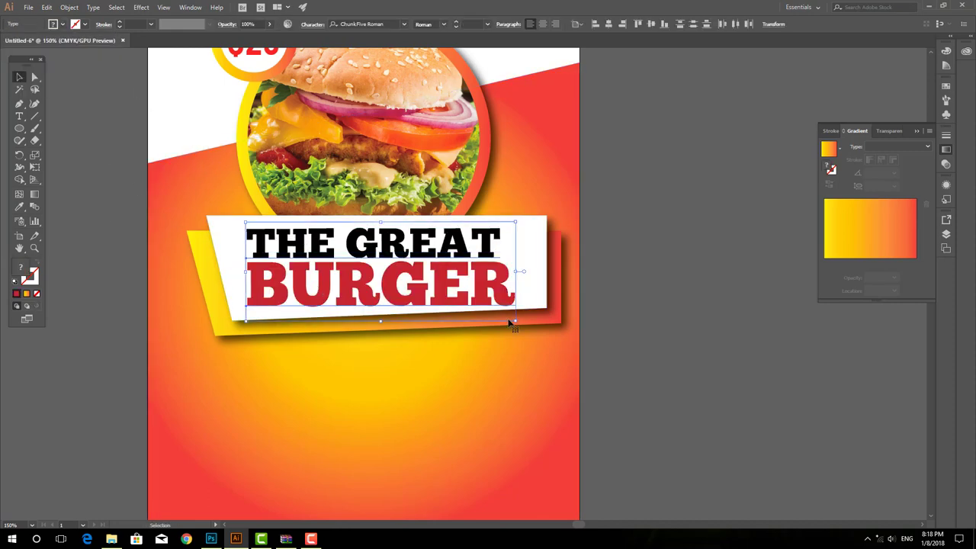
drag(510, 323, 616, 343)
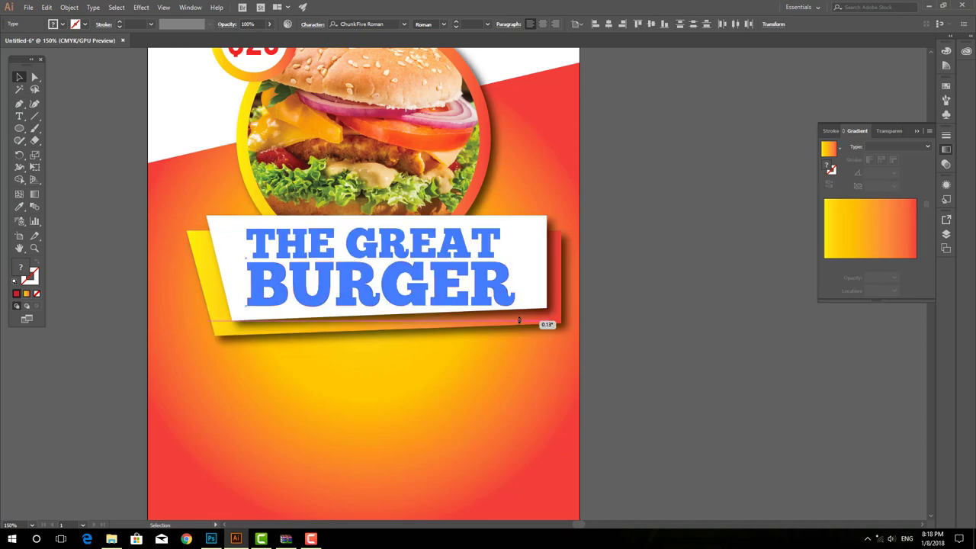
click(616, 344)
- Lock the background layer in the Layers panel so it stays put
click(572, 344)
click(946, 234)
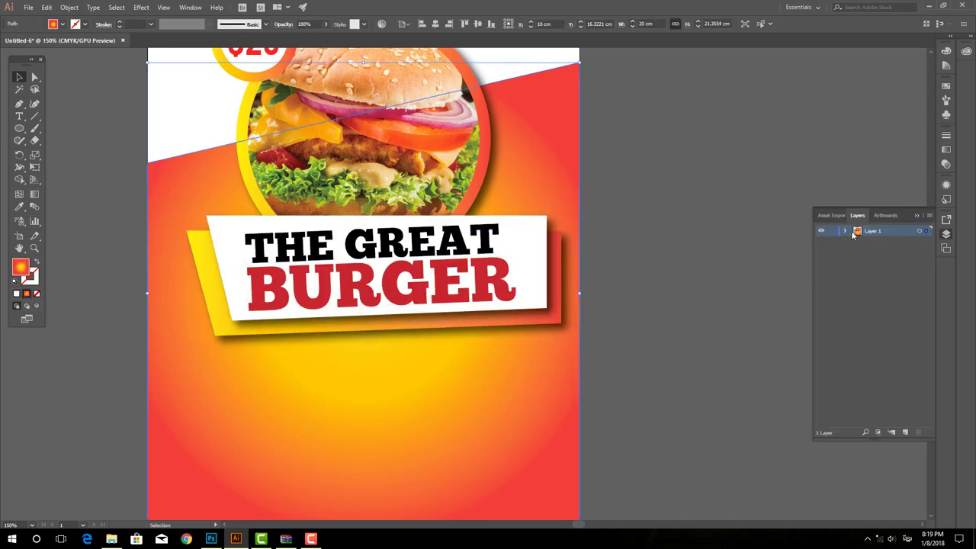
click(844, 230)
click(832, 337)
- Reposition the headline text and drop a copy of THE GREAT above it
click(534, 312)
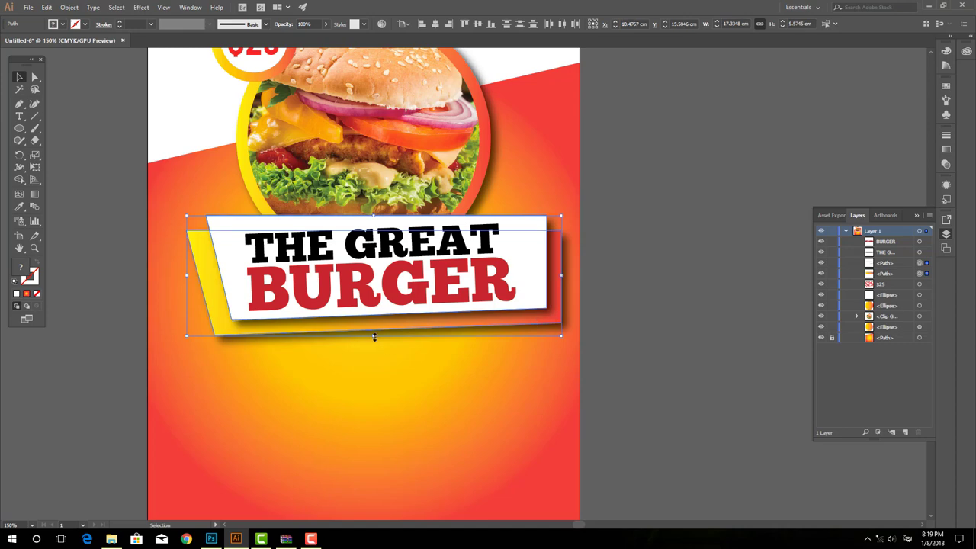
drag(360, 232, 360, 266)
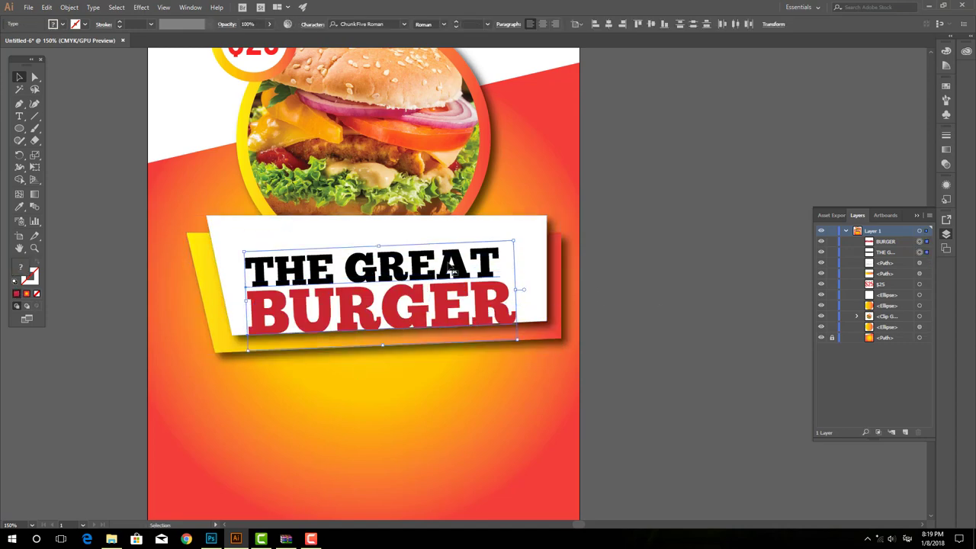
key(shift+Up)
click(602, 276)
drag(365, 261, 366, 230)
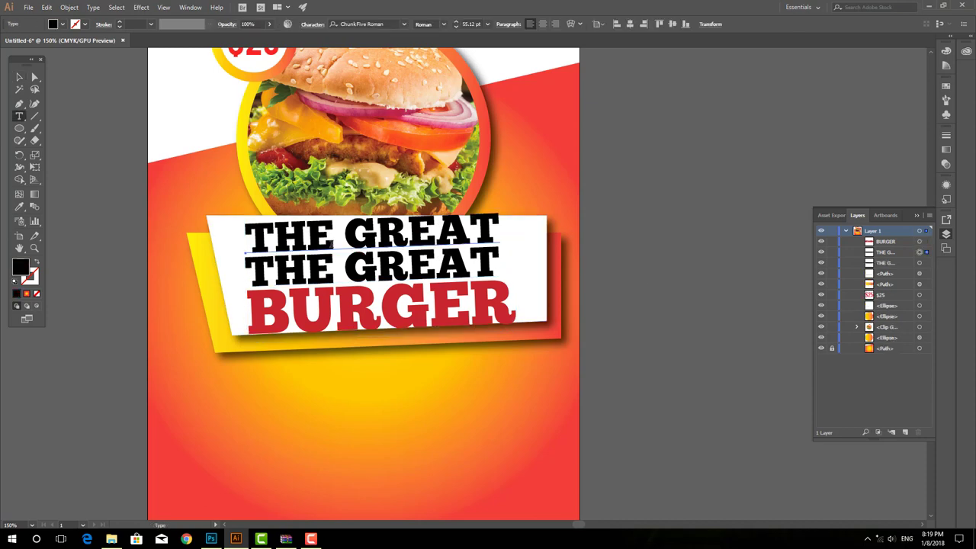
- Retype the copied top line as FOOD AND DRINK
double_click(333, 238)
key(ctrl+a)
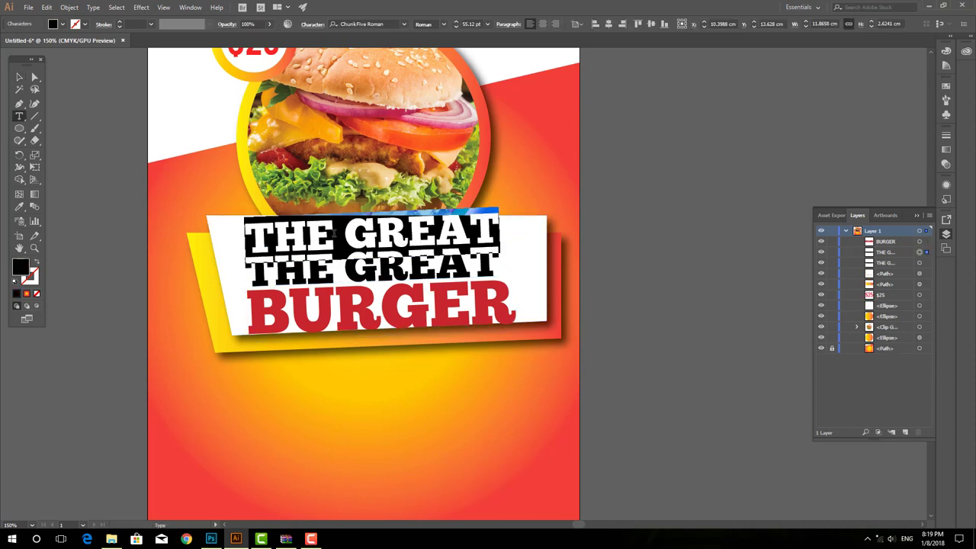
text(FOOD N)
key(BackSpace)
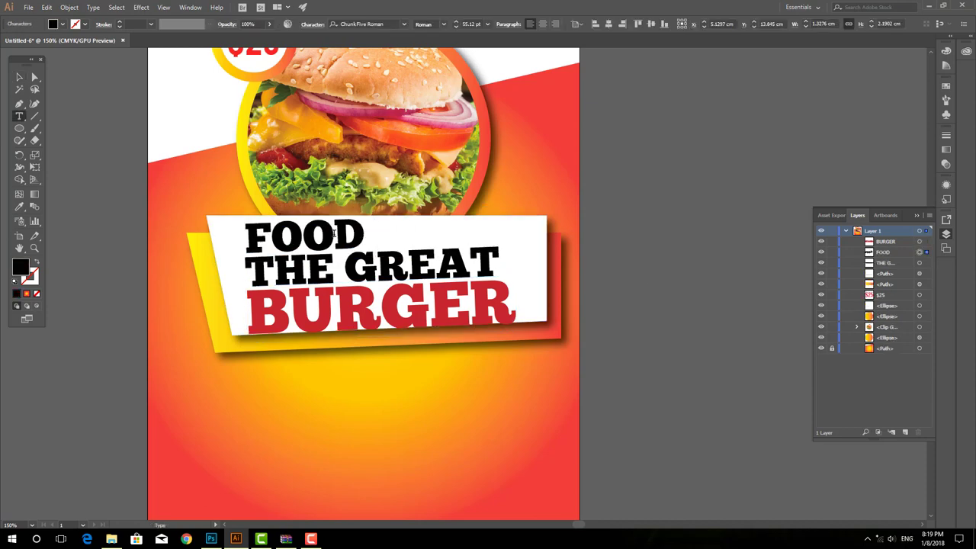
text(AND DRINK)
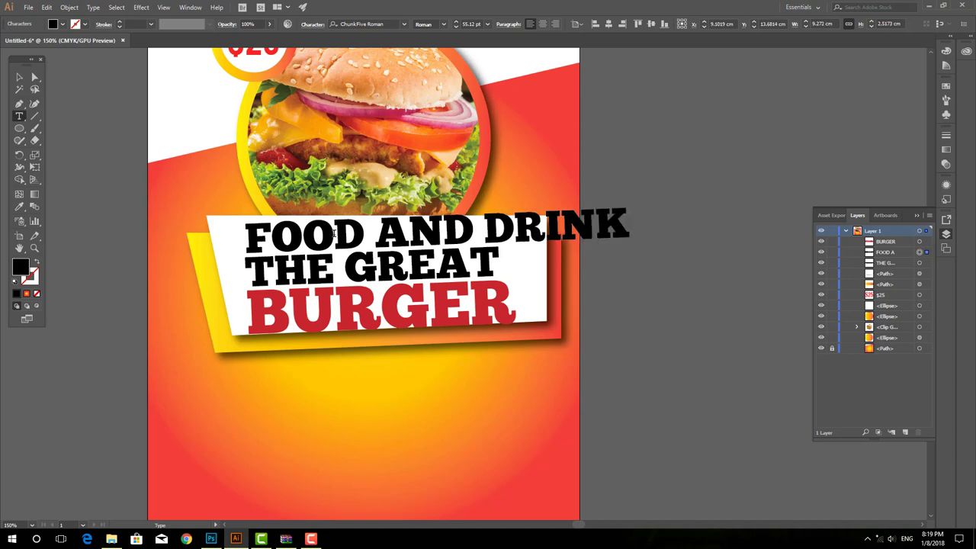
click(18, 79)
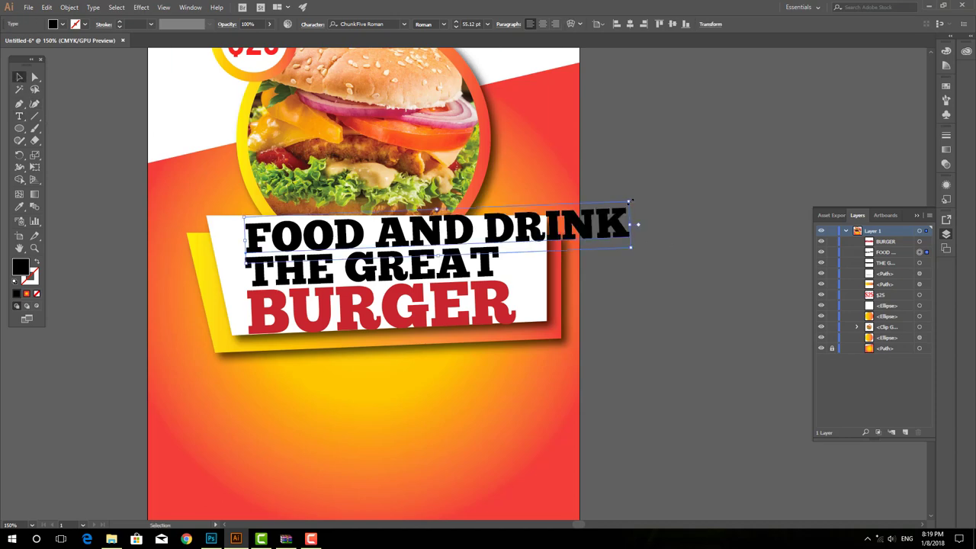
- Shrink FOOD AND DRINK, place it just above THE GREAT, and fill it red
drag(629, 202, 499, 226)
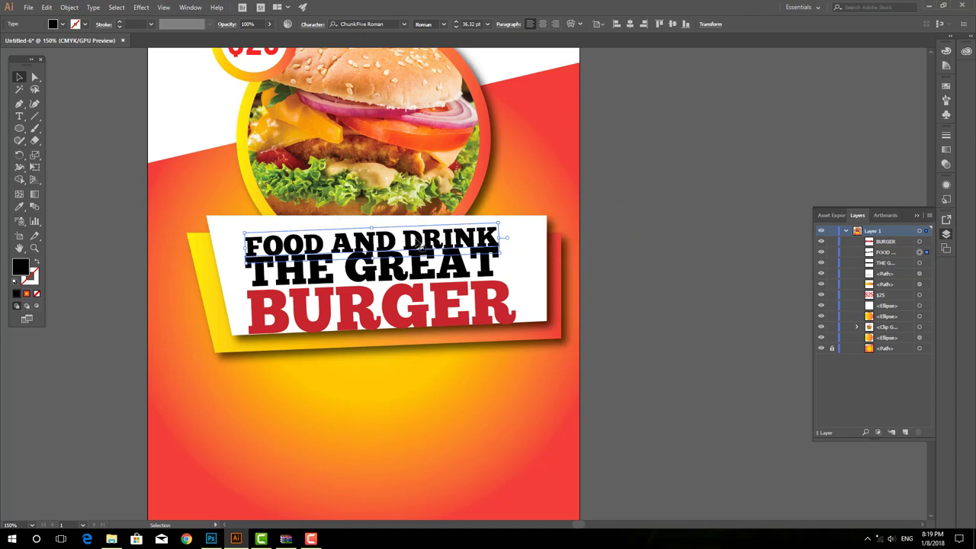
drag(420, 242, 417, 237)
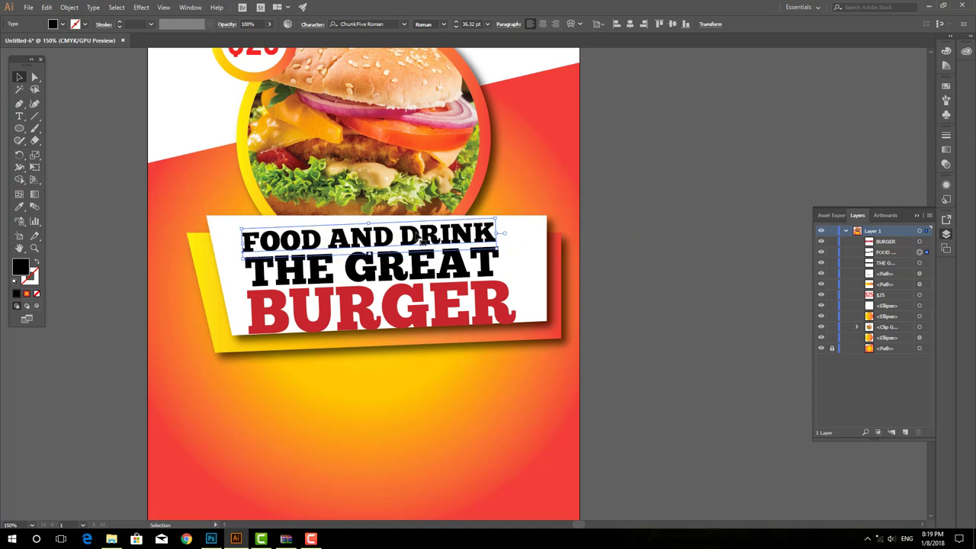
click(64, 29)
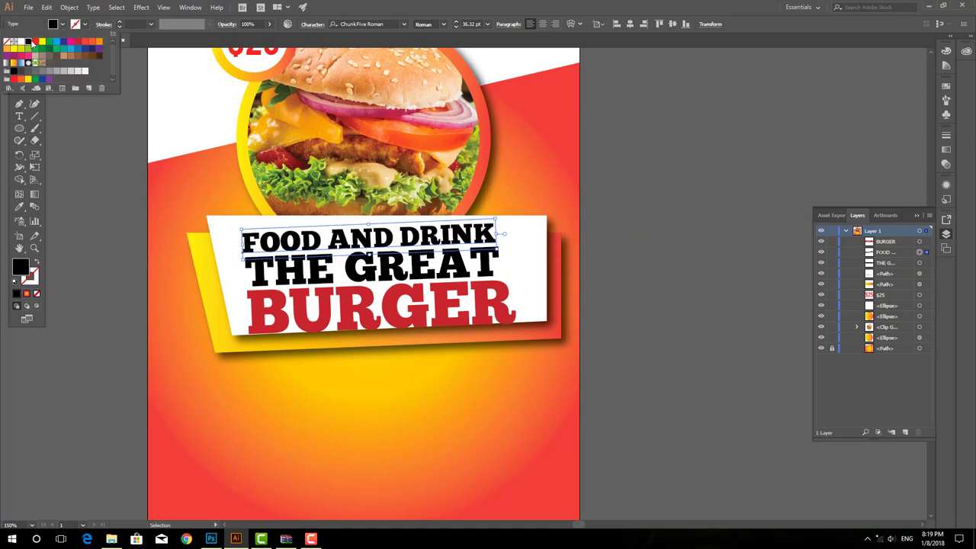
click(36, 45)
click(50, 132)
- Scale the white banner and title group down slightly under the burger circle
key(ctrl+1)
click(485, 318)
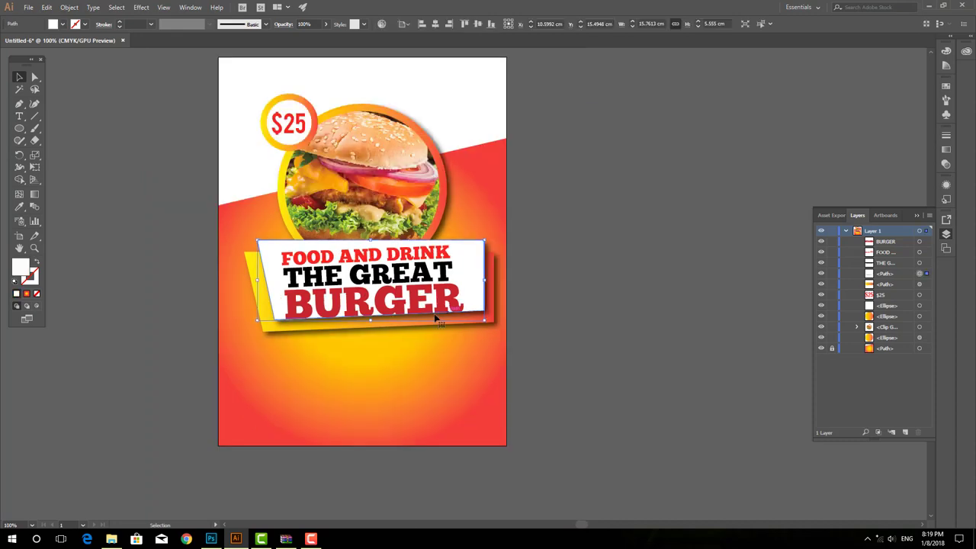
drag(370, 321, 368, 331)
click(533, 323)
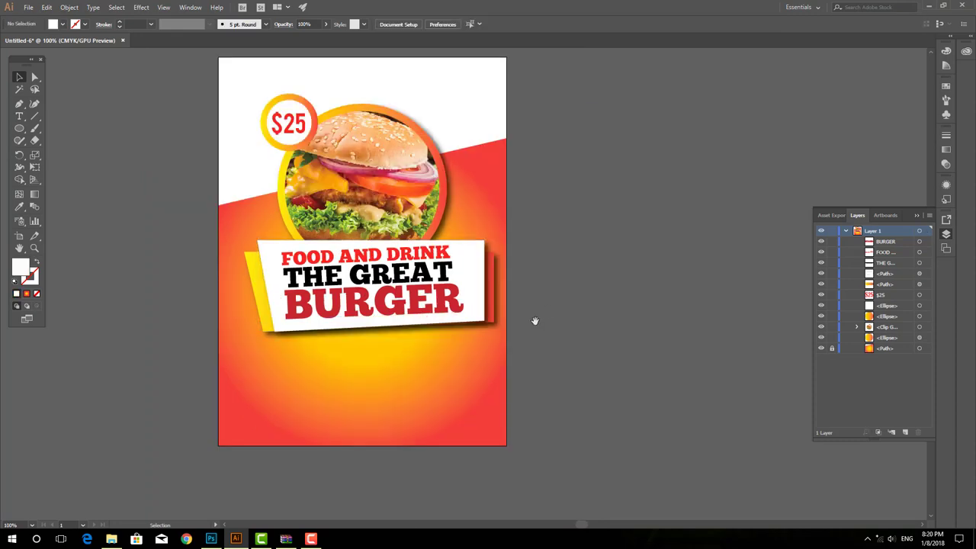
key(ctrl+z)
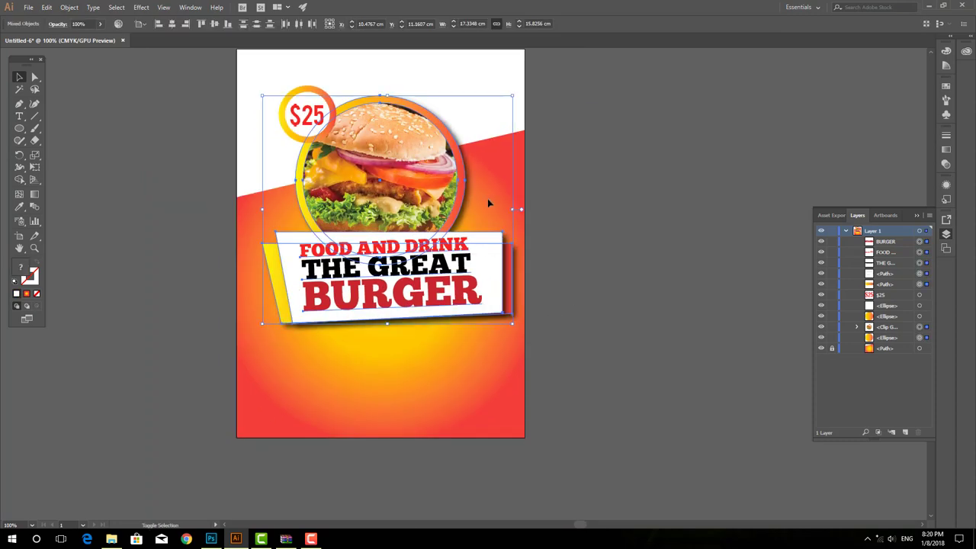
click(499, 303)
drag(512, 324, 497, 323)
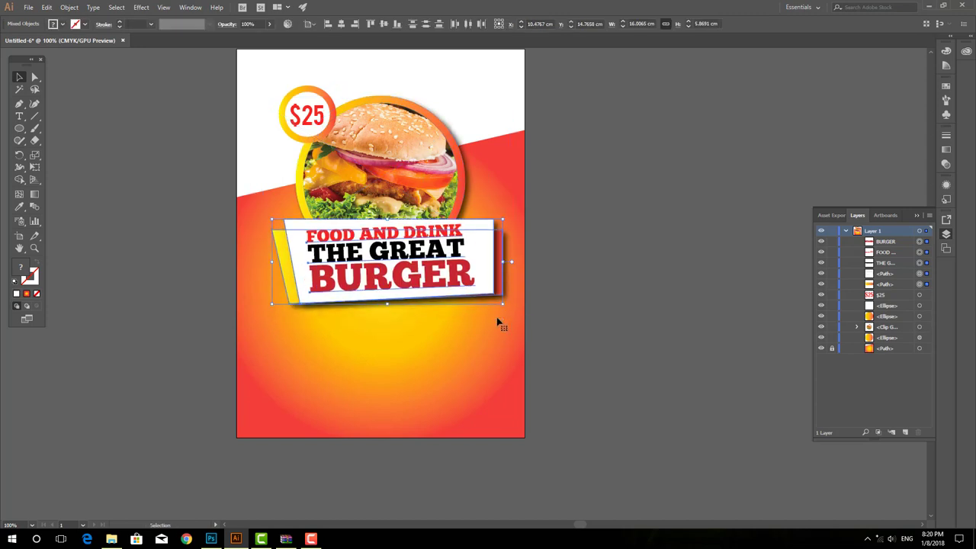
click(621, 241)
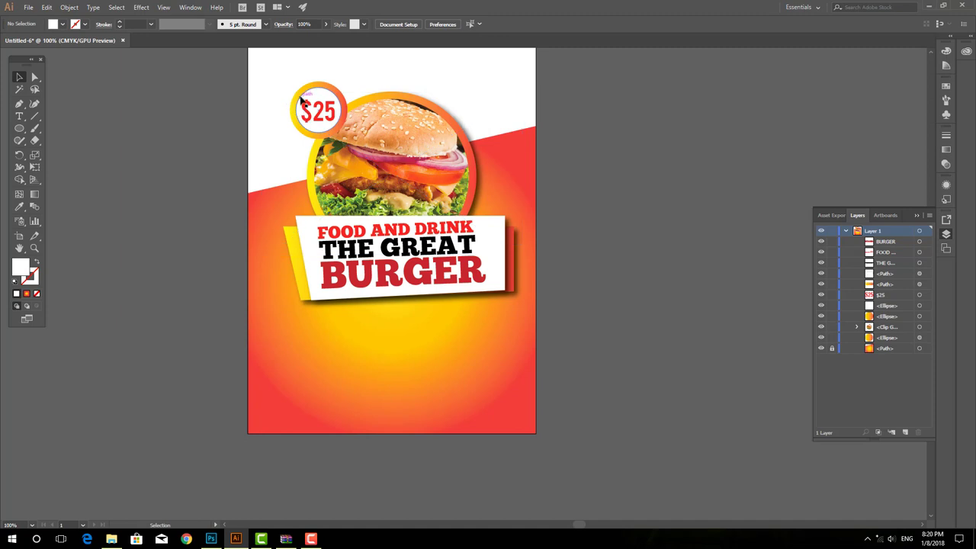
- Copy the $25 badge to the lower left, enlarge it, and bring it to front
drag(304, 94, 291, 305)
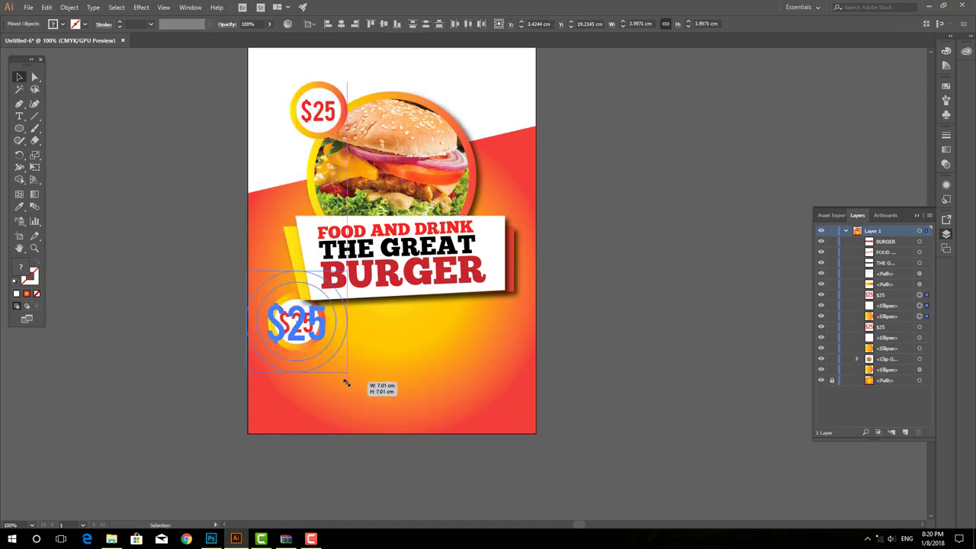
drag(326, 351, 349, 372)
drag(314, 340, 319, 351)
key(ctrl+shift+bracketright)
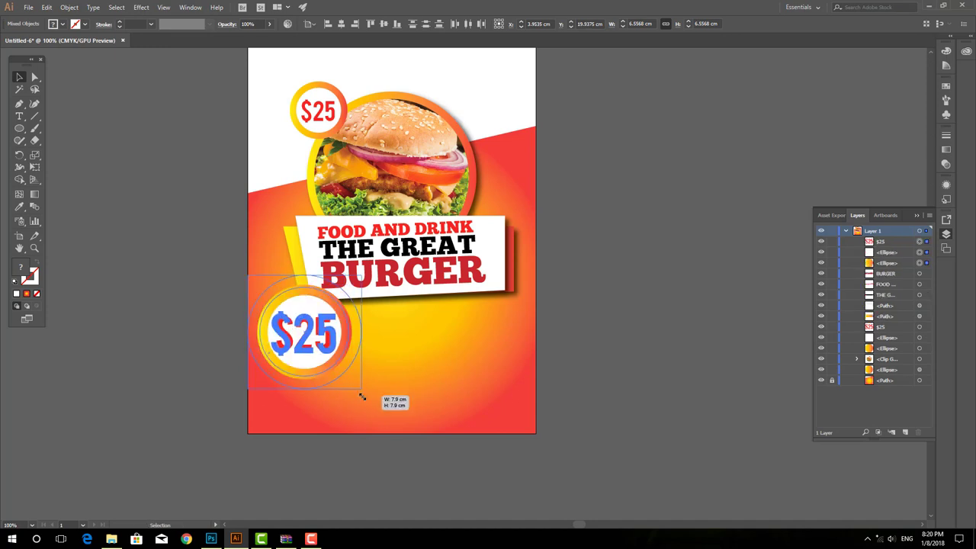
mouse_move(353, 380)
mouse_down()
mouse_move(358, 396)
mouse_move(350, 382)
mouse_up()
click(337, 420)
- Enlarge the copy's white inner circle, delete its $25 text, and open the File menu
click(311, 378)
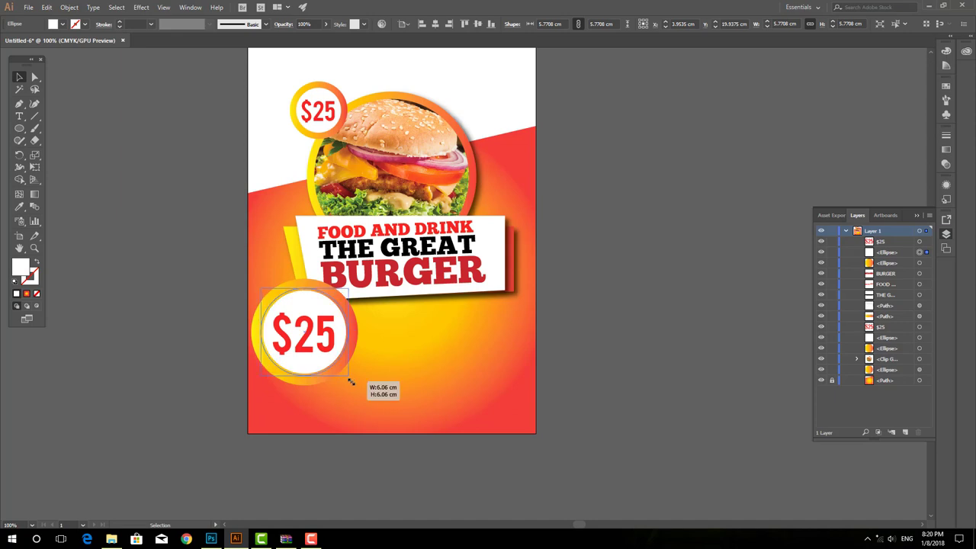
click(311, 429)
click(303, 347)
key(Delete)
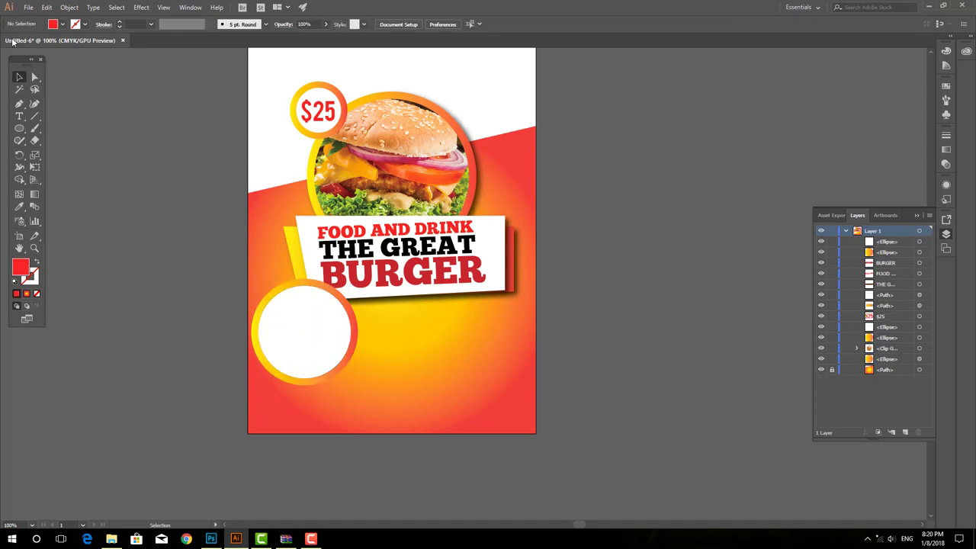
click(28, 8)
- Place pexels-photo over the white circle and clip it inside with a clipping mask
click(45, 173)
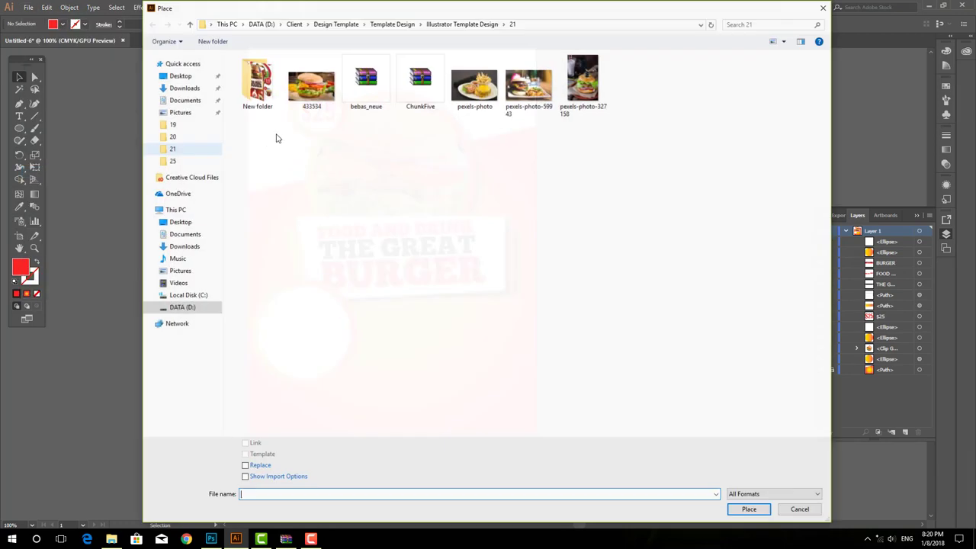
double_click(462, 88)
drag(256, 282, 326, 350)
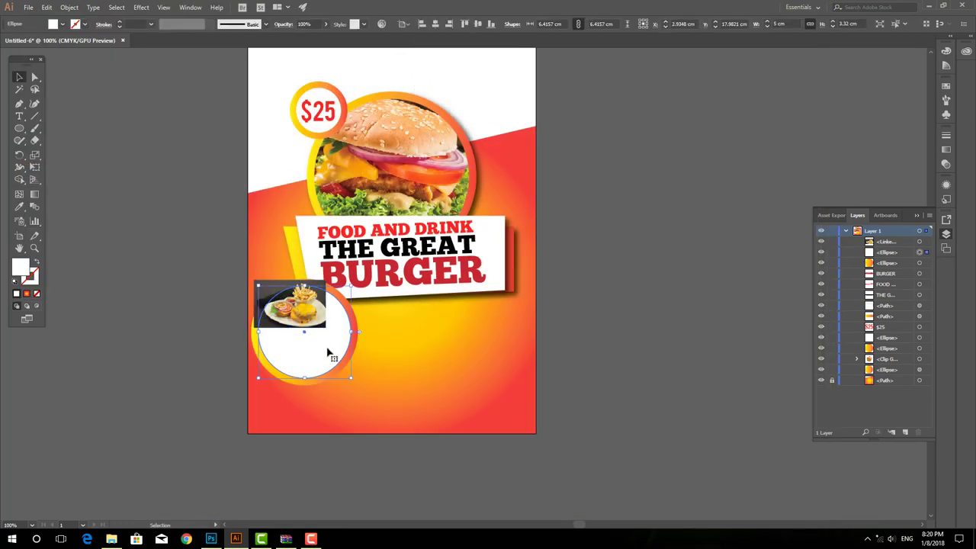
drag(254, 281, 408, 390)
right_click(324, 321)
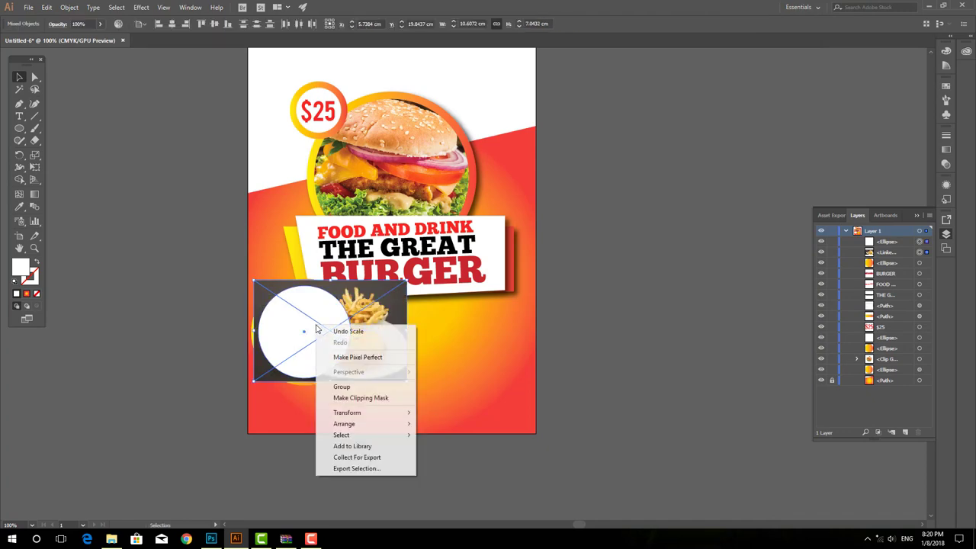
click(354, 397)
- Reposition and resize the photo inside the circle, then shrink the photo circle
key(ctrl+plus)
double_click(390, 282)
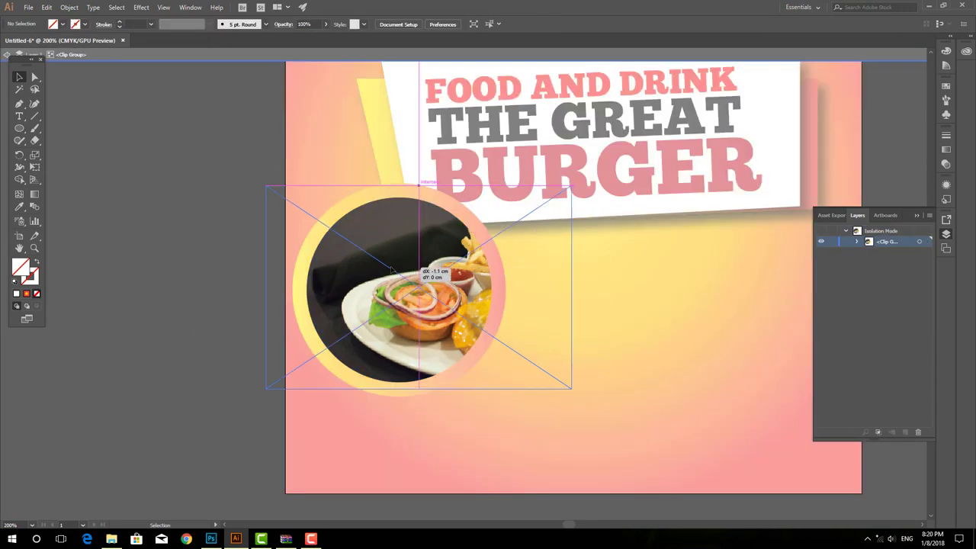
drag(390, 280, 371, 280)
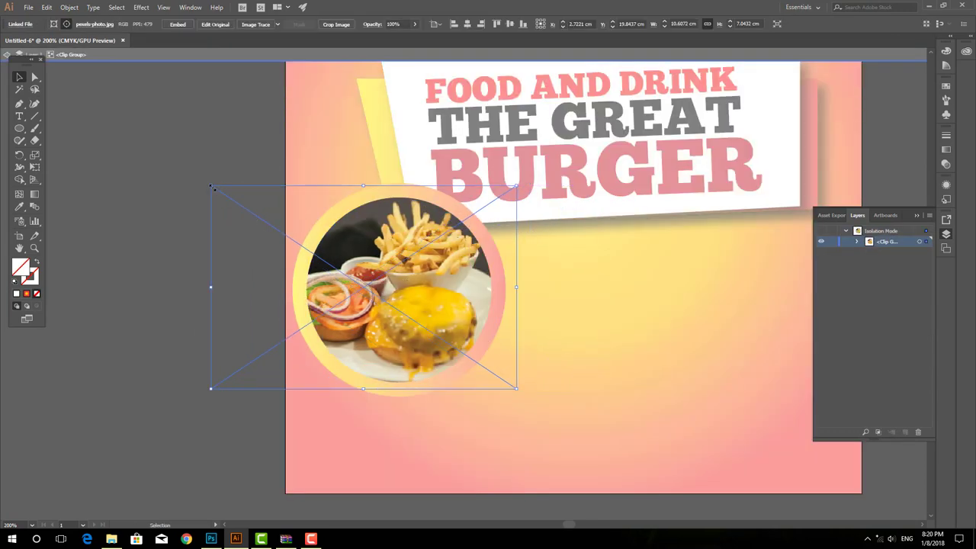
drag(211, 186, 228, 197)
mouse_move(515, 391)
mouse_down()
mouse_move(464, 376)
mouse_move(479, 352)
mouse_up()
key(Escape)
key(ctrl+minus)
click(509, 348)
key(ctrl+minus)
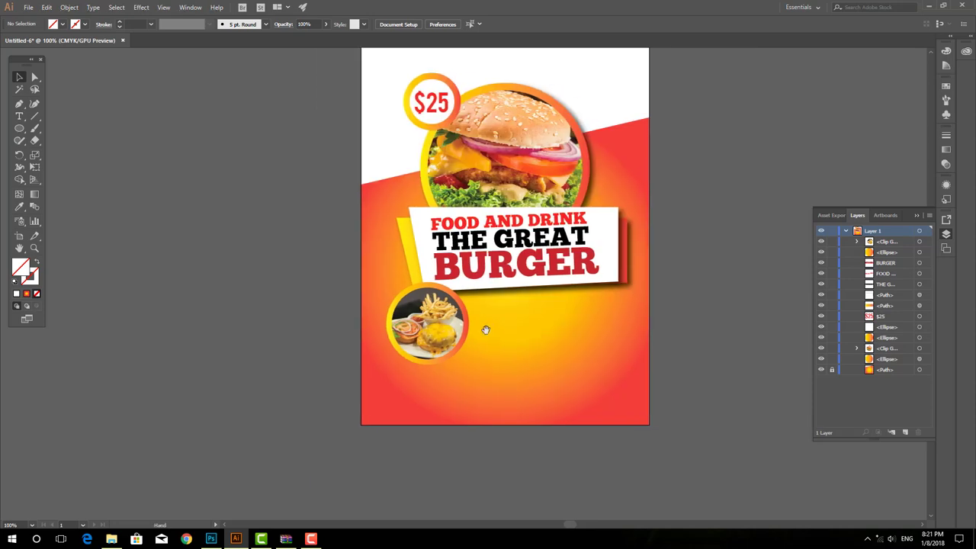
- Apply a drop shadow to the small food photo circle
click(421, 343)
click(432, 368)
click(429, 356)
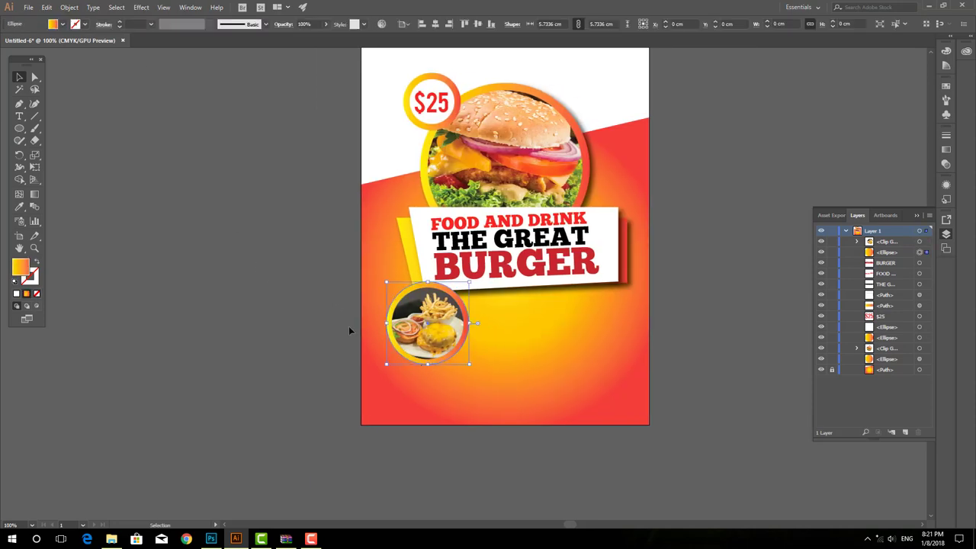
click(145, 11)
click(168, 18)
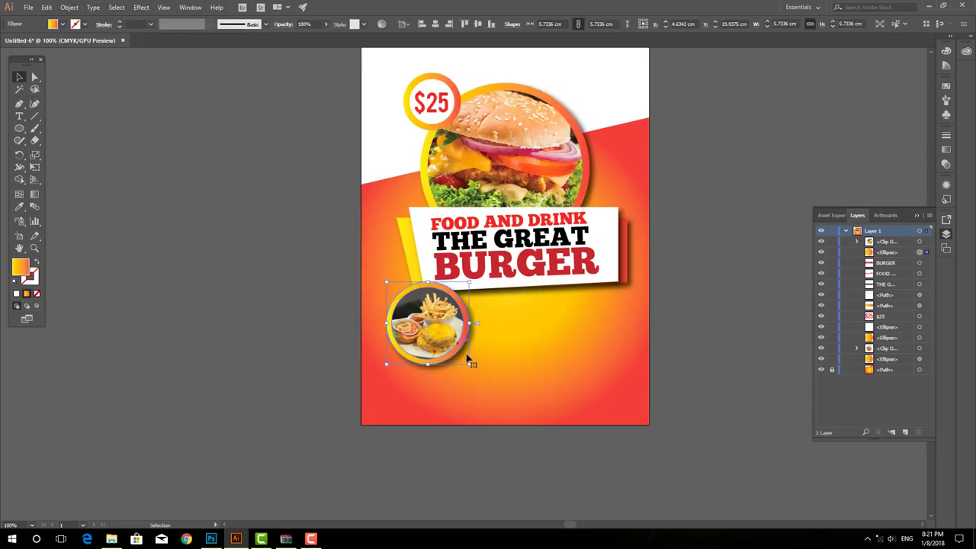
- Copy the $25 badge onto the food circle, shrink it, and retype it as $10
click(431, 101)
mouse_move(435, 119)
mouse_down()
mouse_move(395, 305)
mouse_move(409, 304)
mouse_up()
scroll(409, 303, up, 4)
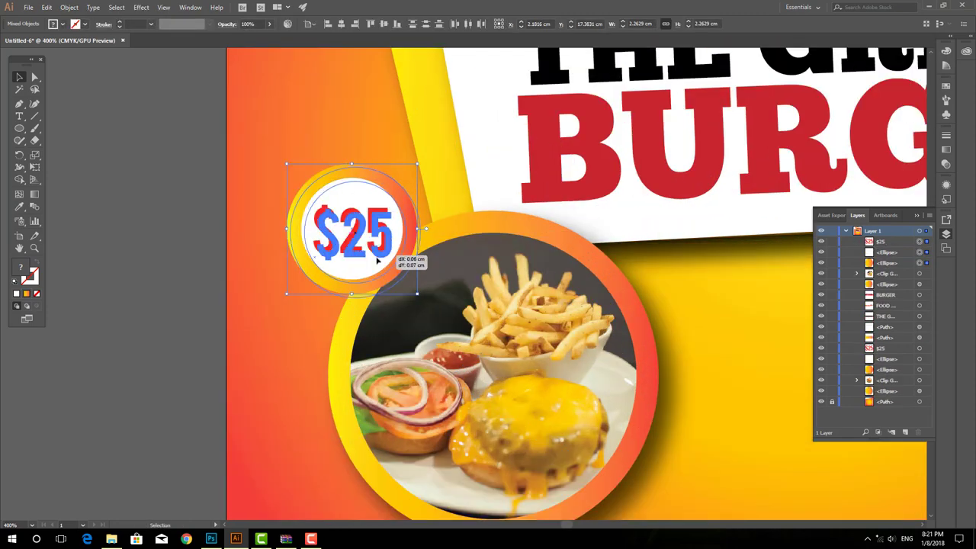
drag(292, 180, 311, 197)
double_click(381, 259)
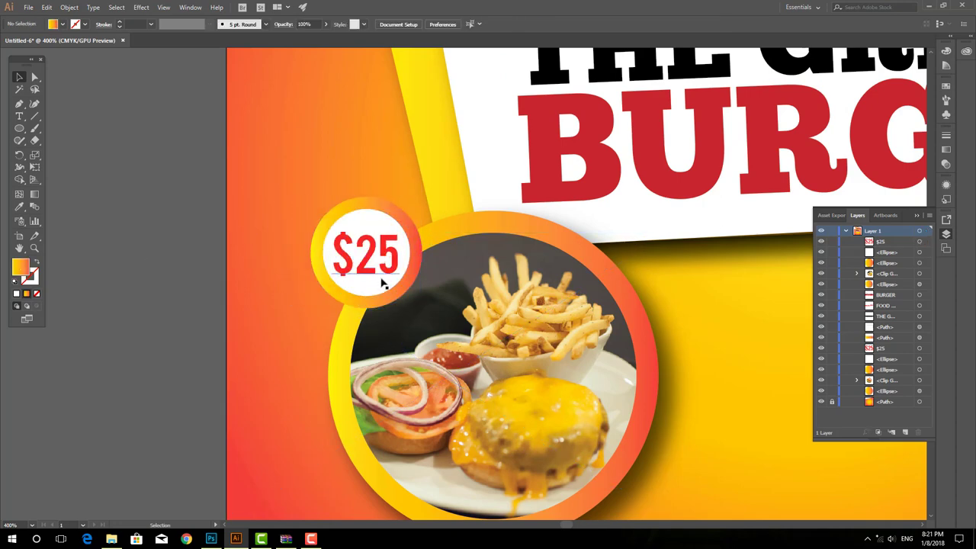
double_click(378, 251)
text(10)
click(19, 76)
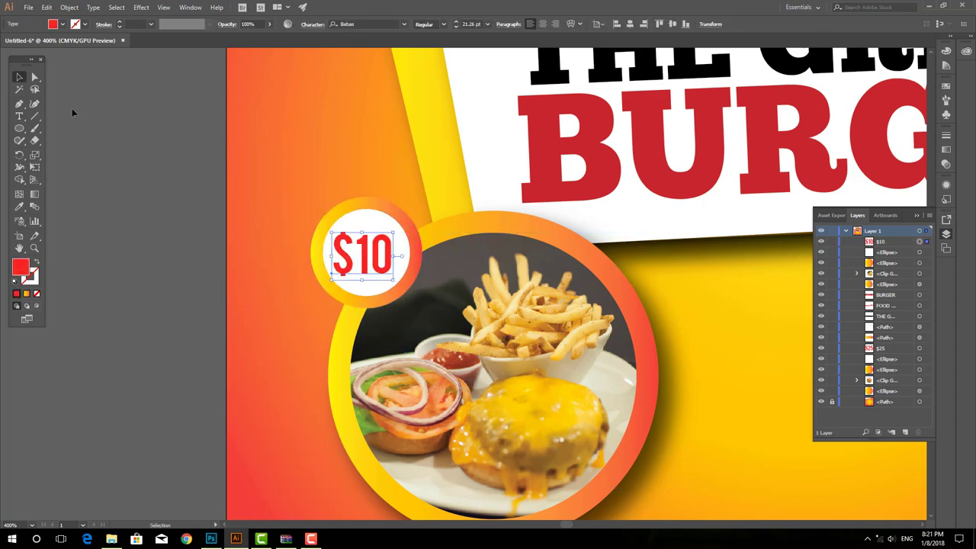
- Give the $10 badge the same drop shadow effect
click(325, 203)
click(141, 7)
click(132, 167)
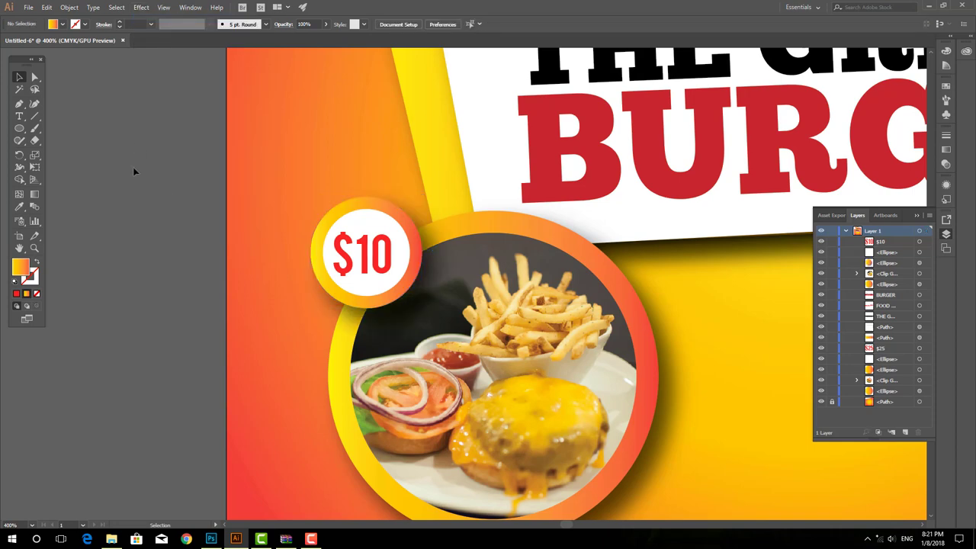
scroll(133, 167, down, 3)
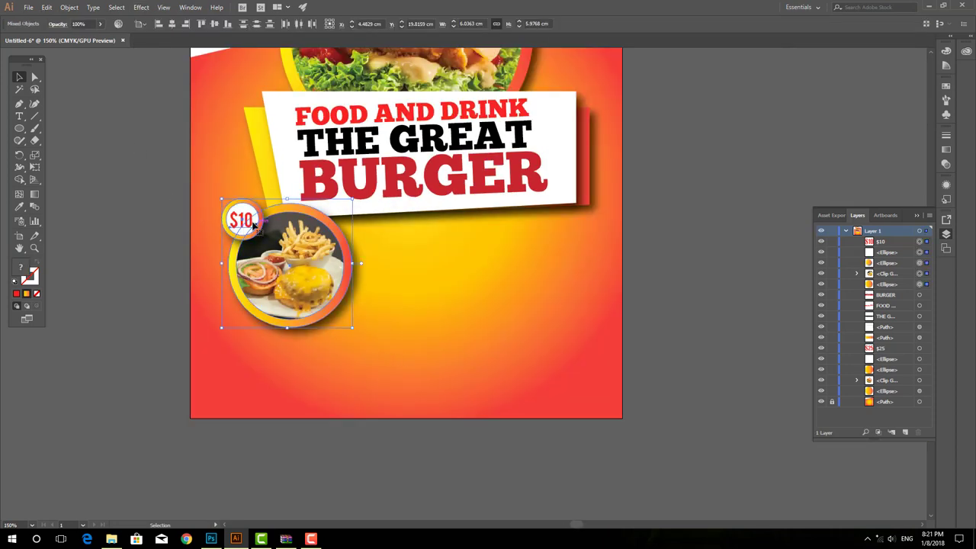
- Duplicate the $10 food circle twice to the right and scale all three down together
drag(245, 246, 387, 246)
key(ctrl+d)
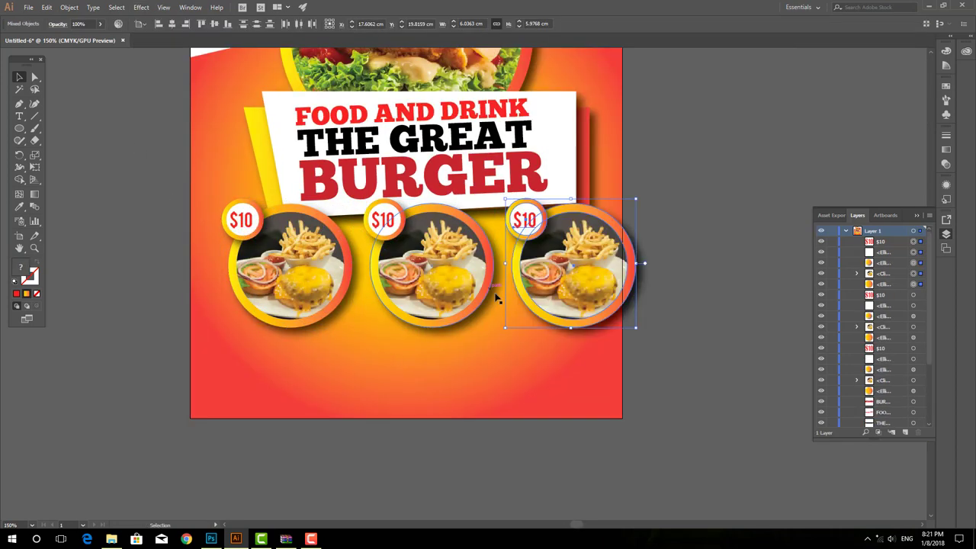
click(697, 373)
key(ctrl+a)
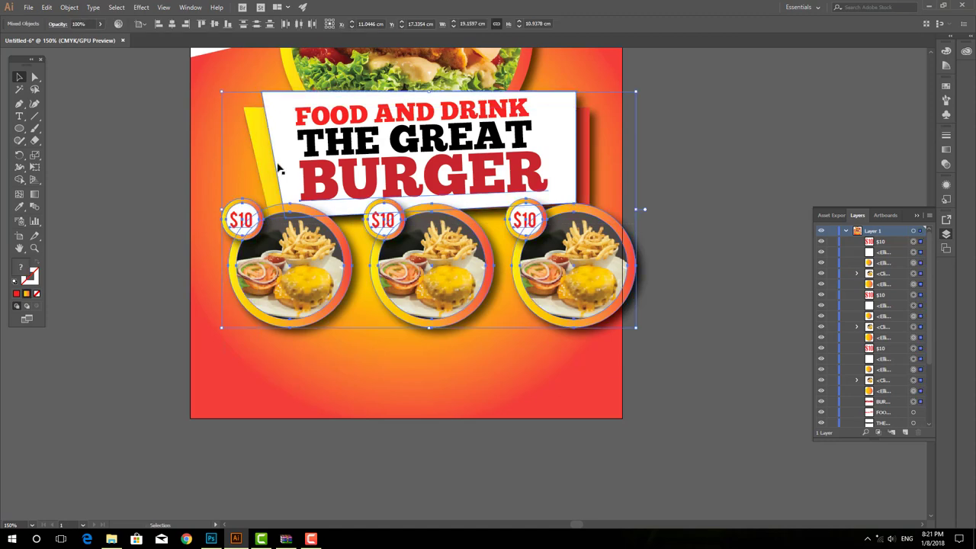
shift+click(279, 168)
drag(633, 329, 608, 313)
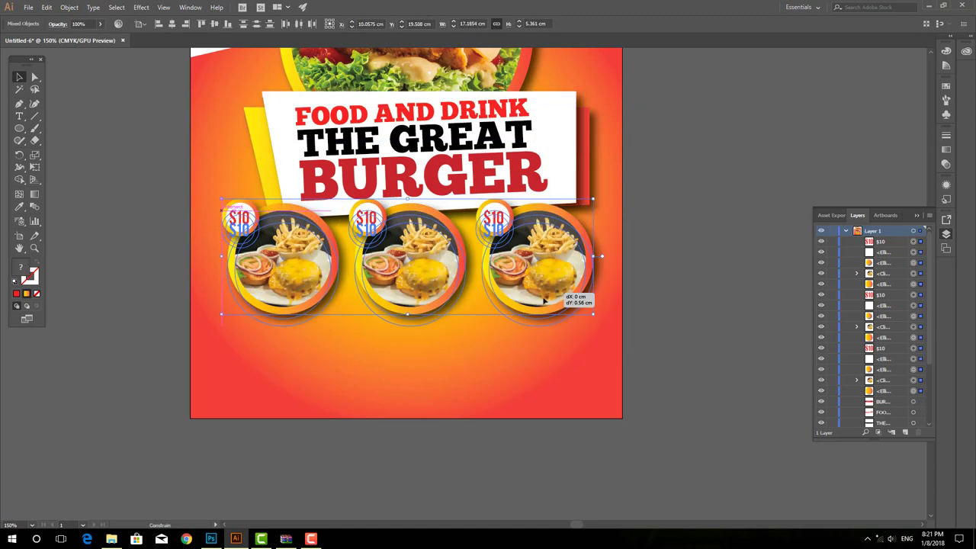
- Move the row of three food circles slightly lower on the flyer
key(ctrl+minus)
click(586, 363)
key(ctrl+minus)
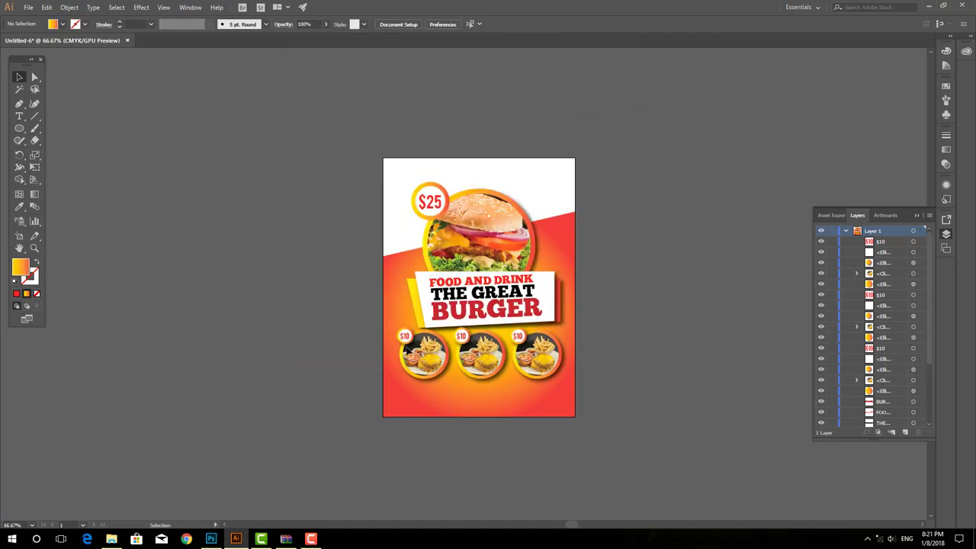
key(ctrl+a)
click(591, 349)
key(ctrl+plus)
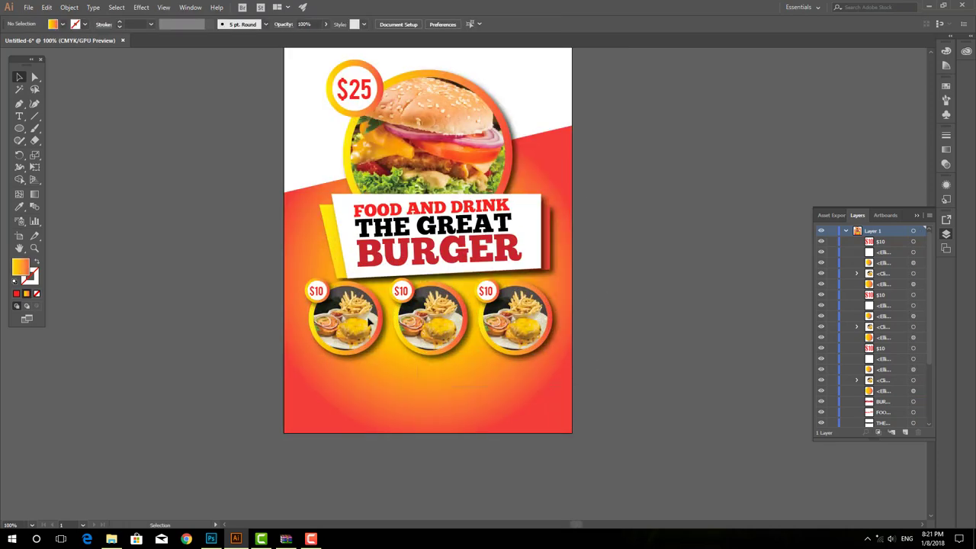
click(369, 320)
drag(397, 301, 397, 308)
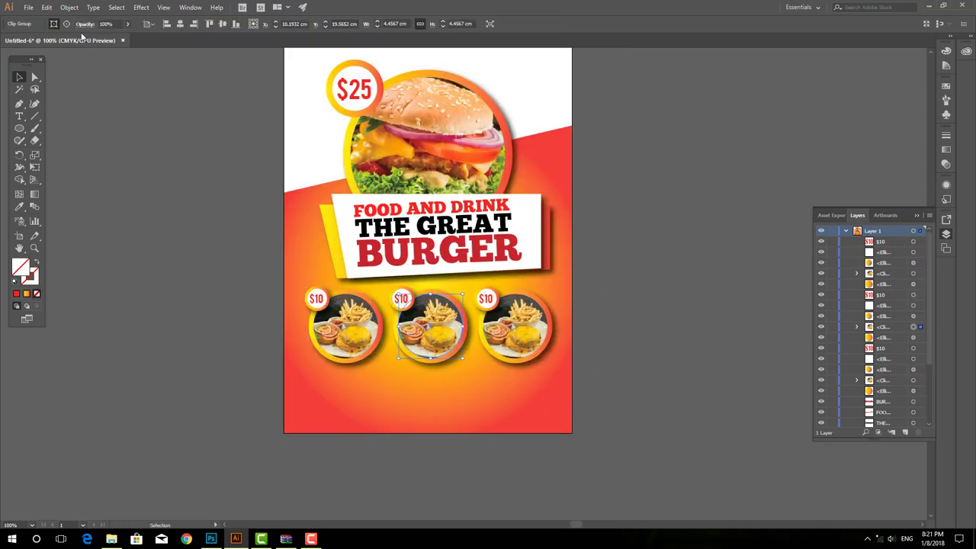
- Relink the middle circle's photo to pexels-photo-59943
click(67, 24)
click(95, 24)
click(87, 43)
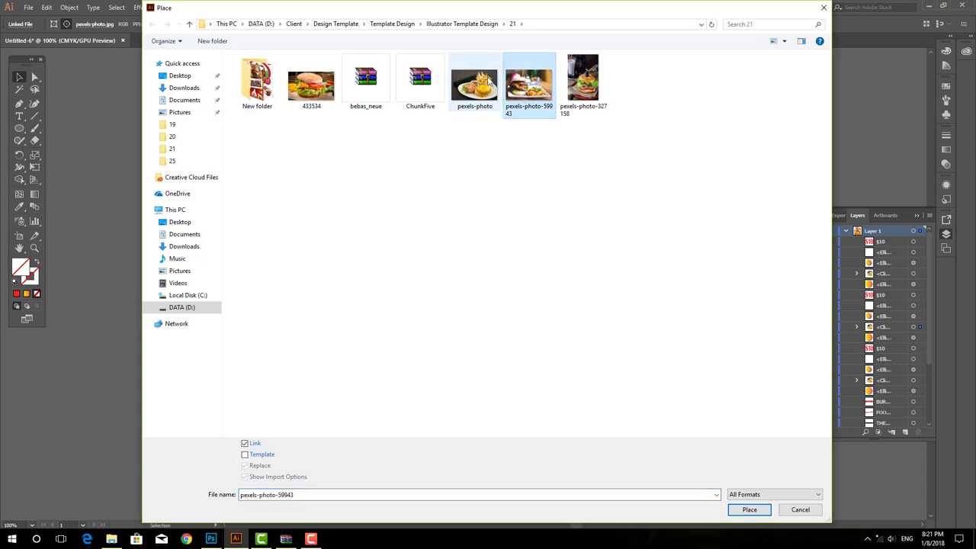
key(Return)
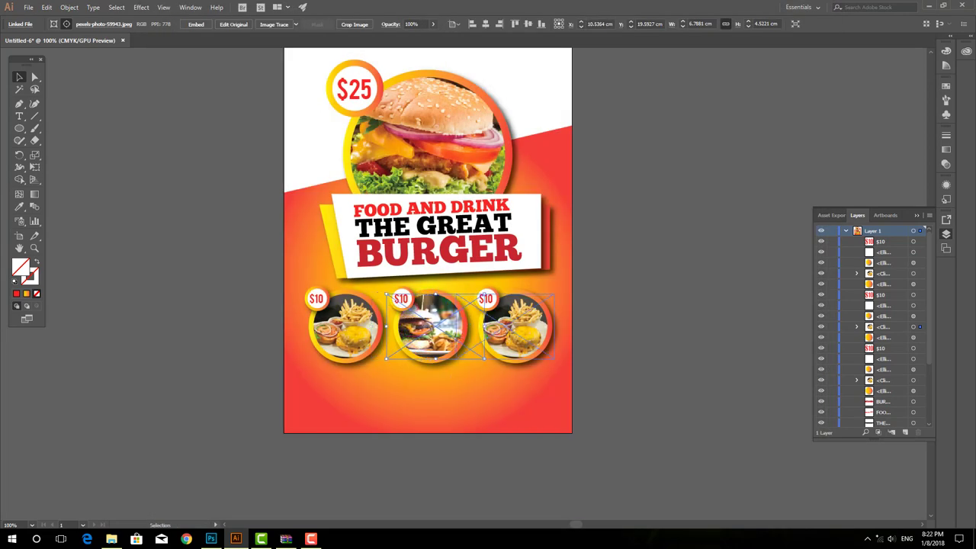
- Relink the right circle's photo to pexels-photo-327158
click(95, 24)
click(90, 46)
double_click(560, 65)
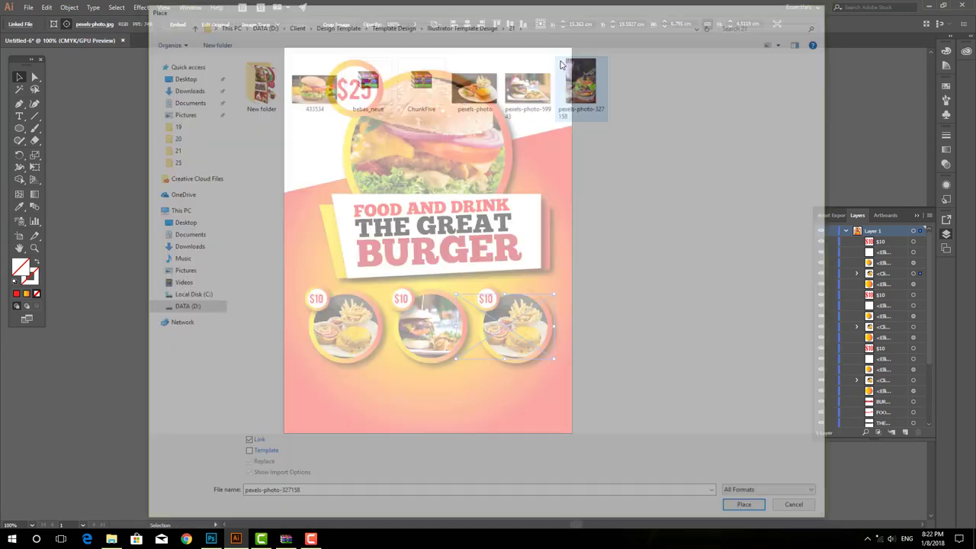
scroll(524, 398, up, 2)
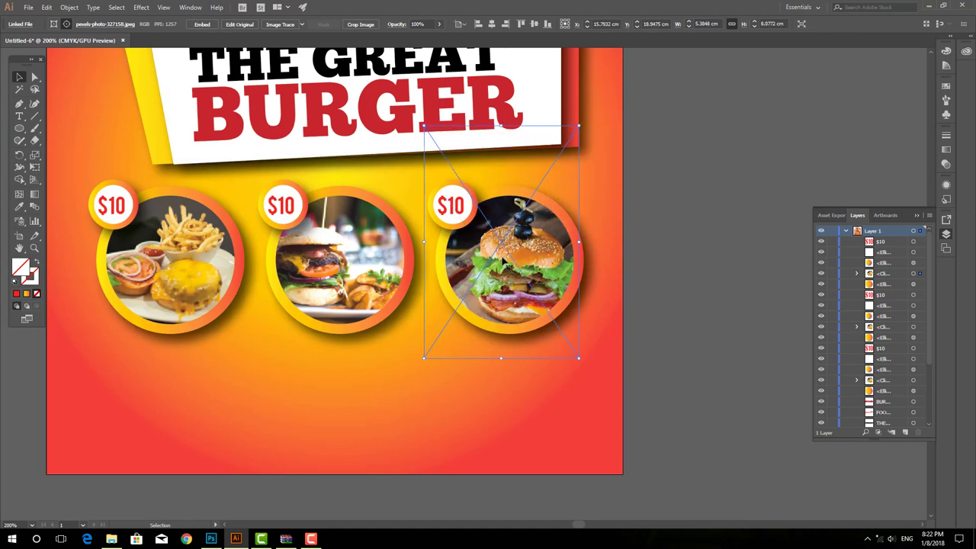
click(639, 294)
- Place a copy of the $25 text at the lower left of the flyer
scroll(639, 294, down, 2)
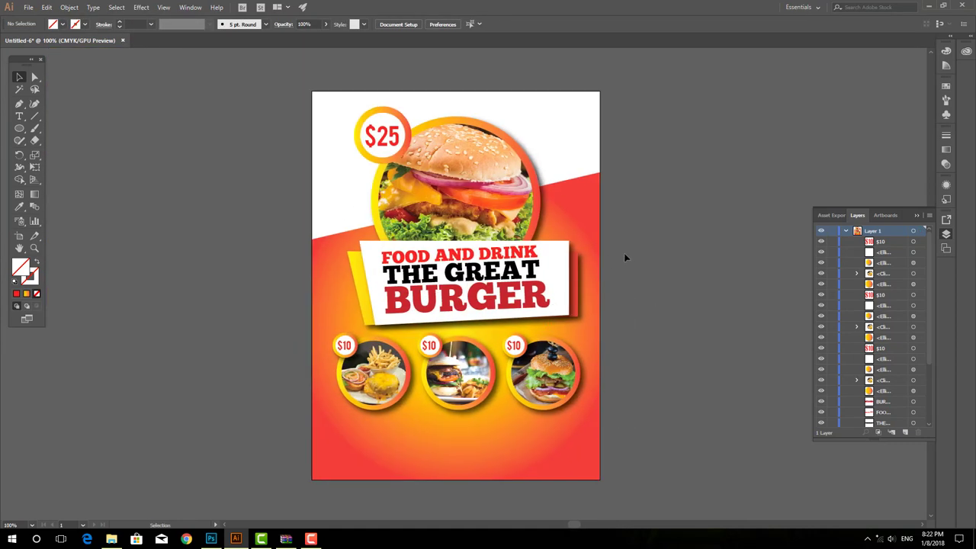
scroll(625, 258, down, 1)
scroll(505, 401, down, 2)
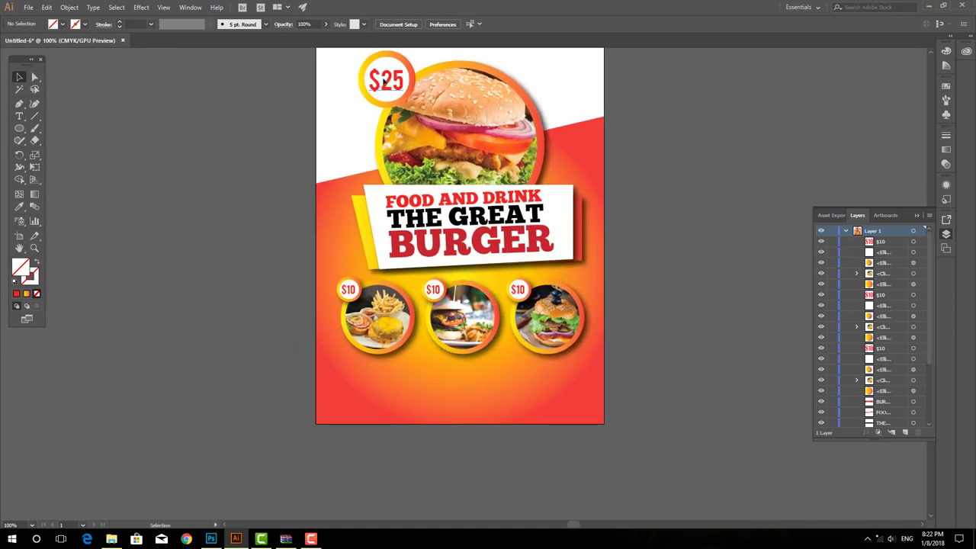
drag(385, 80, 362, 389)
click(63, 23)
click(25, 42)
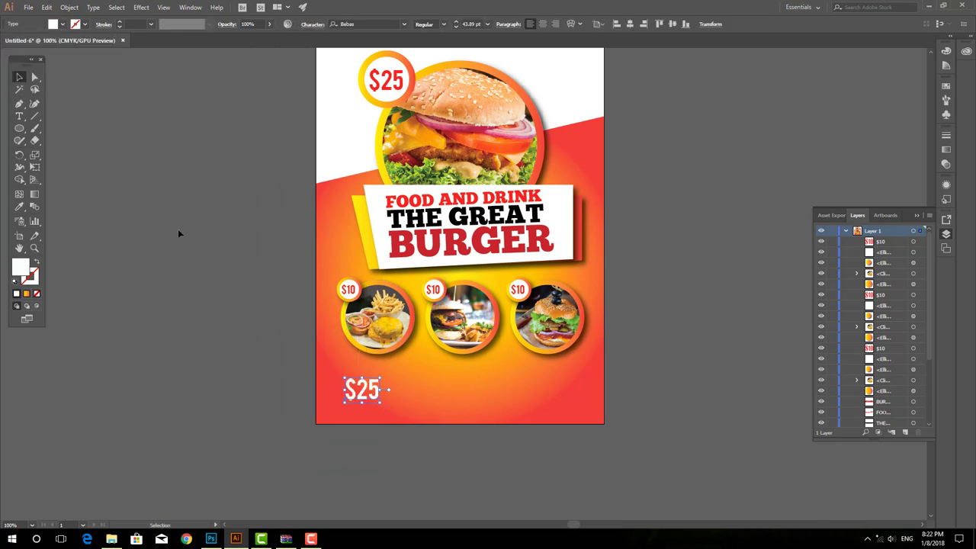
click(178, 228)
scroll(228, 282, down, 1)
key(t)
double_click(365, 377)
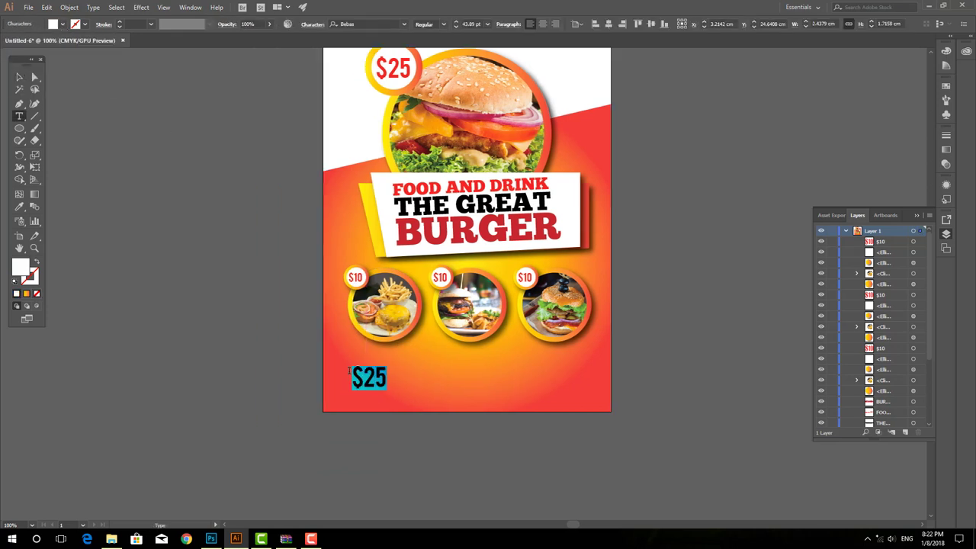
text(WWW.FOODSH)
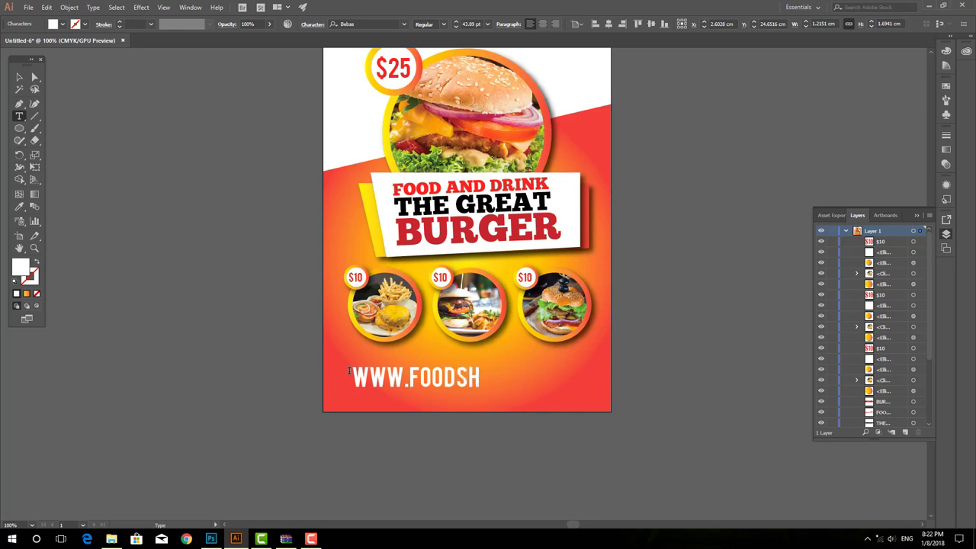
text(OP.COM)
click(20, 78)
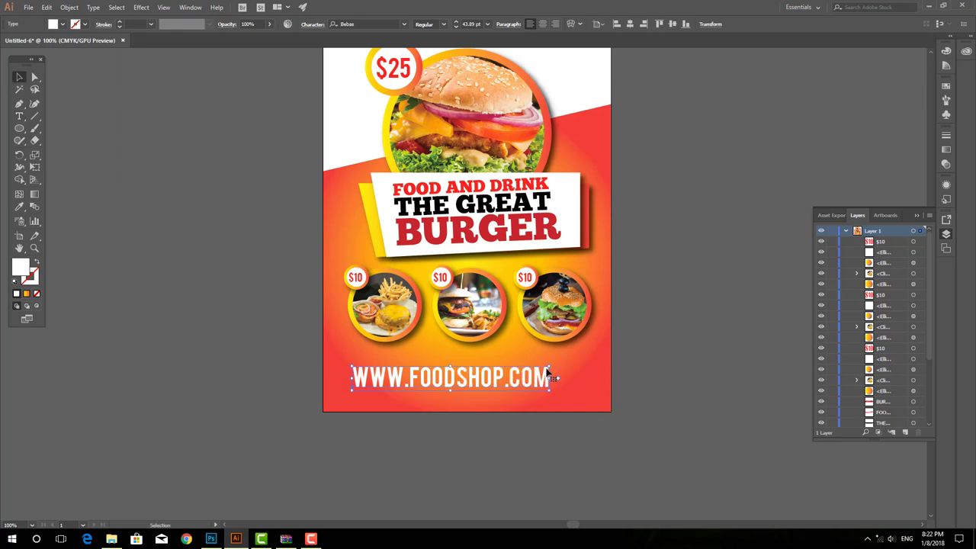
- Shrink the web address, copy it right, and turn the copy into a CALL US phone line
mouse_move(546, 369)
mouse_down()
mouse_move(439, 391)
mouse_move(572, 396)
mouse_up()
key(t)
double_click(563, 383)
text(CALL US)
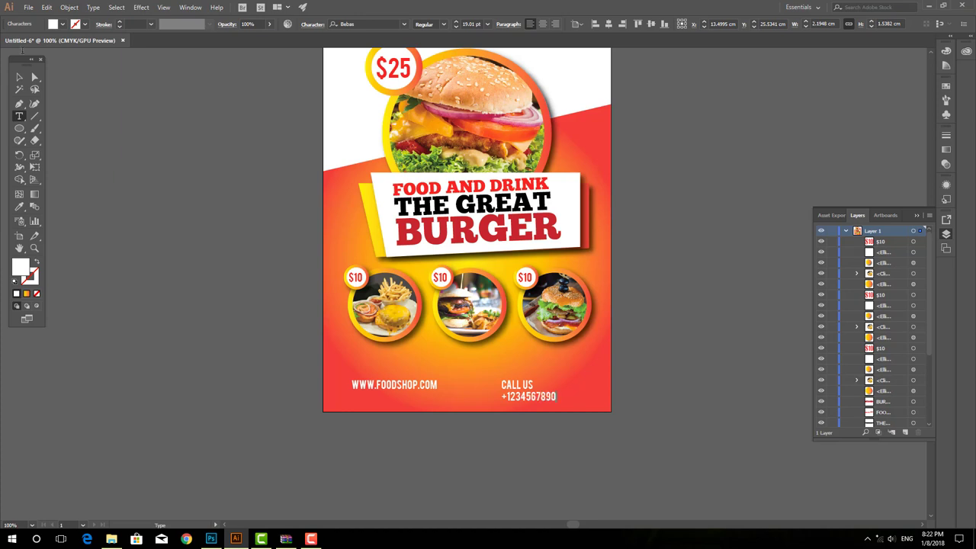
key(Escape)
click(681, 339)
scroll(536, 420, up, 1)
mouse_move(474, 372)
mouse_down()
mouse_move(473, 352)
mouse_move(603, 367)
mouse_up()
click(651, 369)
scroll(424, 314, down, 2)
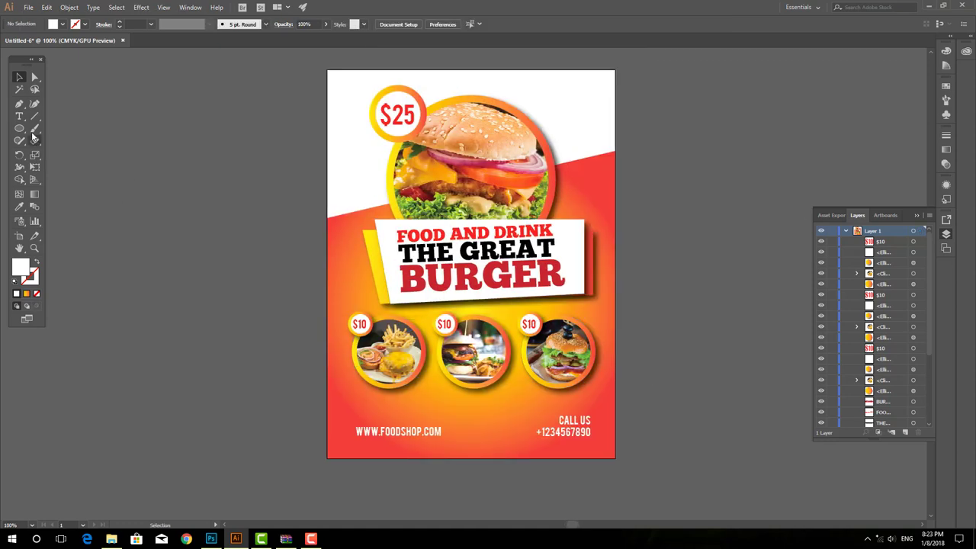
- Draw a thin tapered sliver shape beside the page with the Pen tool
key(p)
click(252, 119)
click(274, 294)
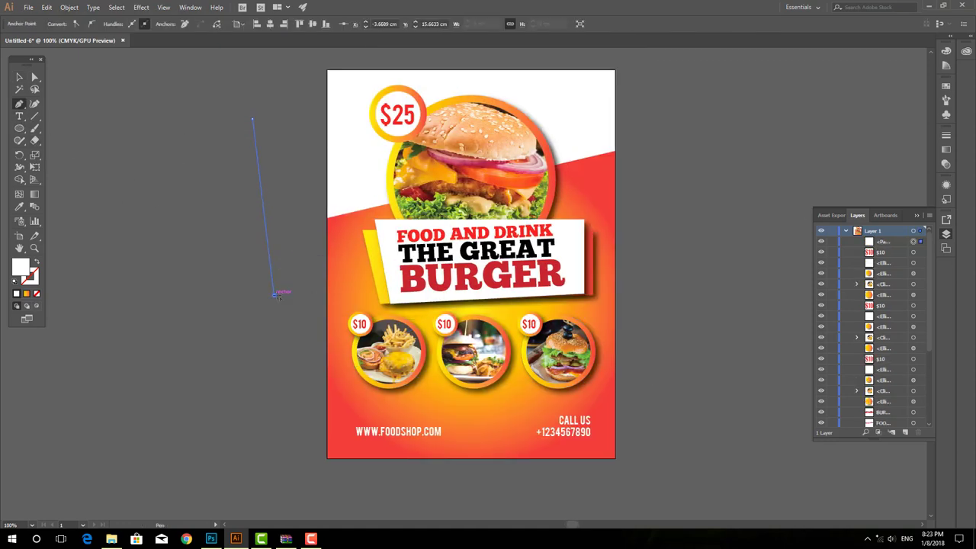
click(279, 295)
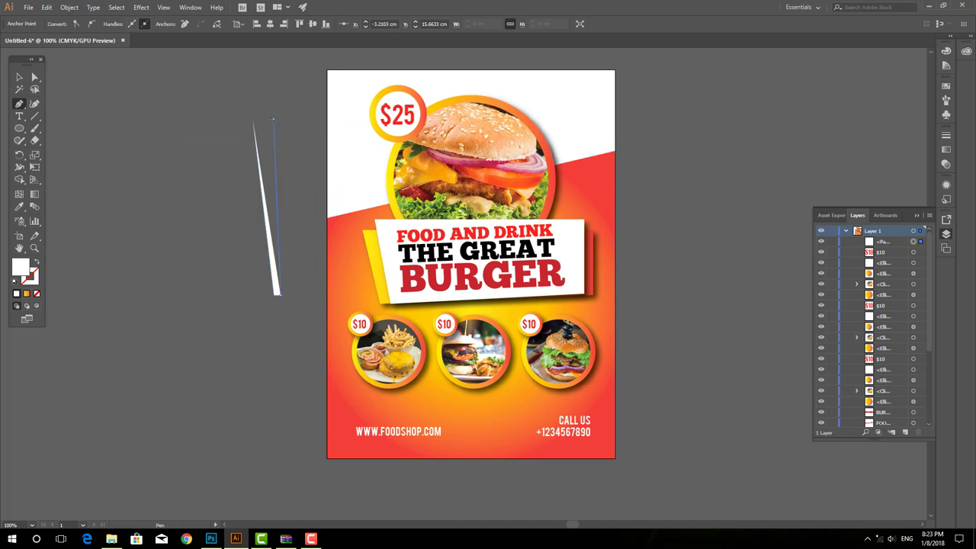
click(274, 119)
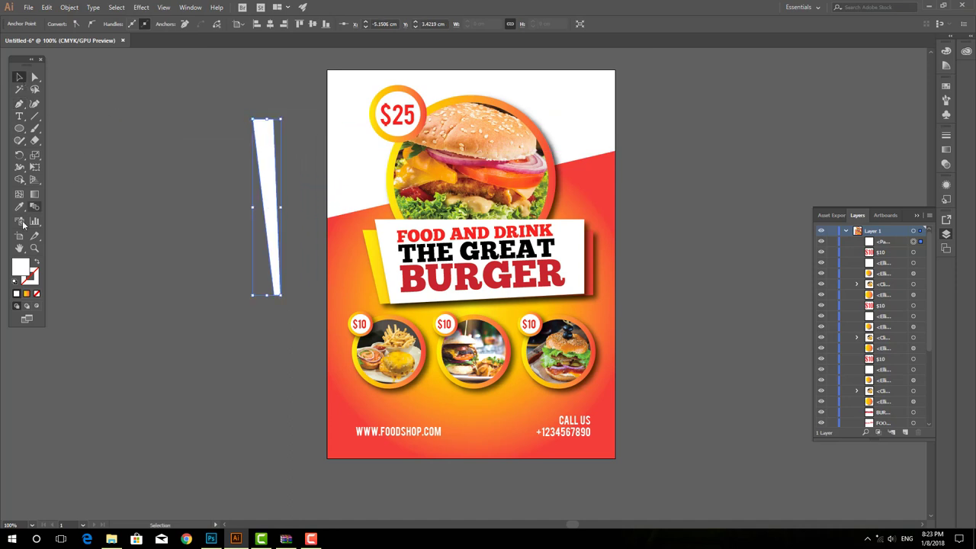
- Sample the flyer's red-yellow gradient onto the sliver and make it linear
click(19, 207)
click(343, 239)
click(19, 78)
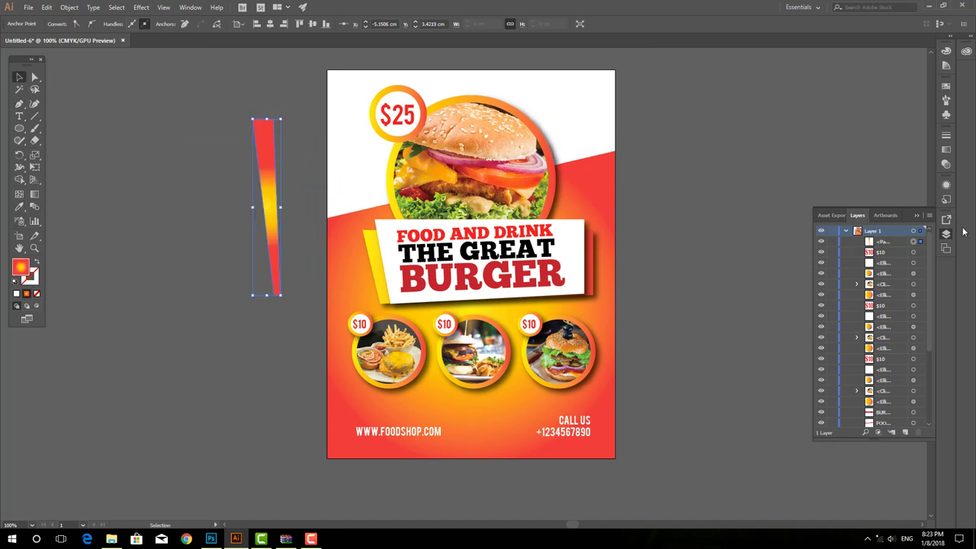
click(946, 150)
click(899, 146)
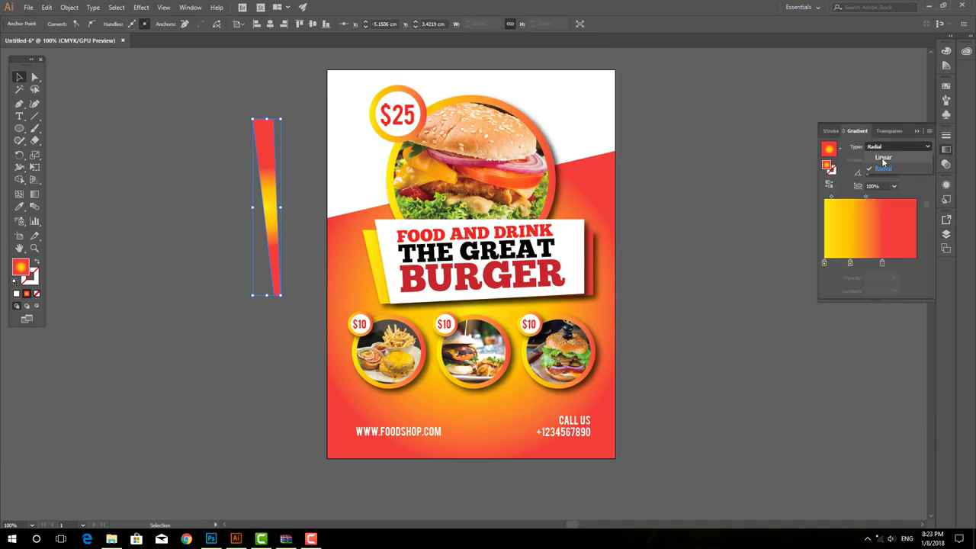
click(884, 151)
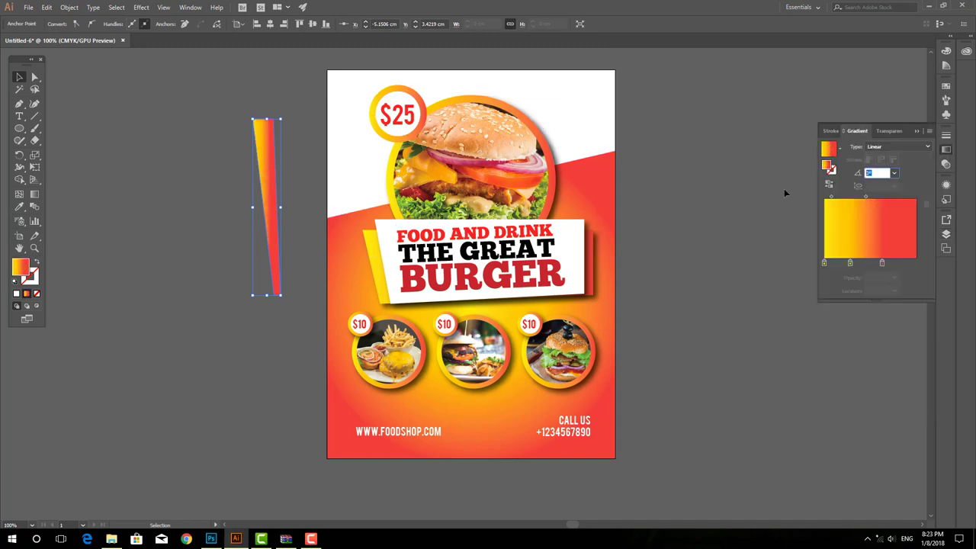
- Set the sliver's gradient angle to 90° so it runs vertically
text(80)
key(Return)
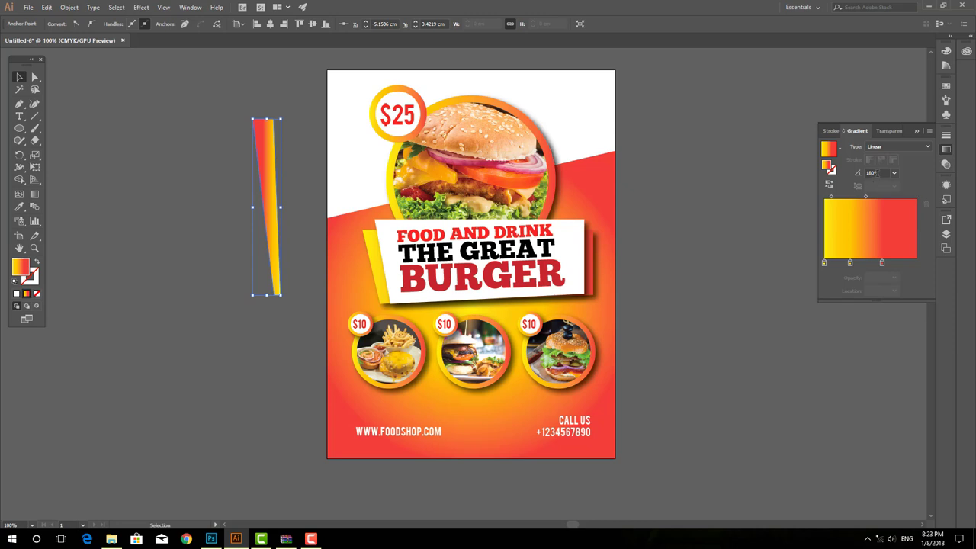
text(90)
key(Return)
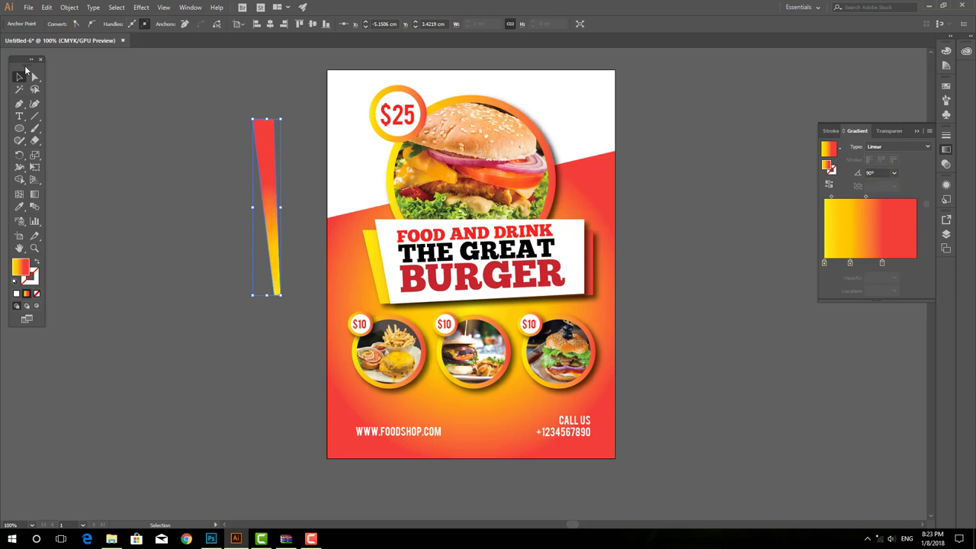
- Rotate-copy the gradient sliver around its bottom tip and repeat with Ctrl+D to fan out rays
drag(270, 196, 232, 191)
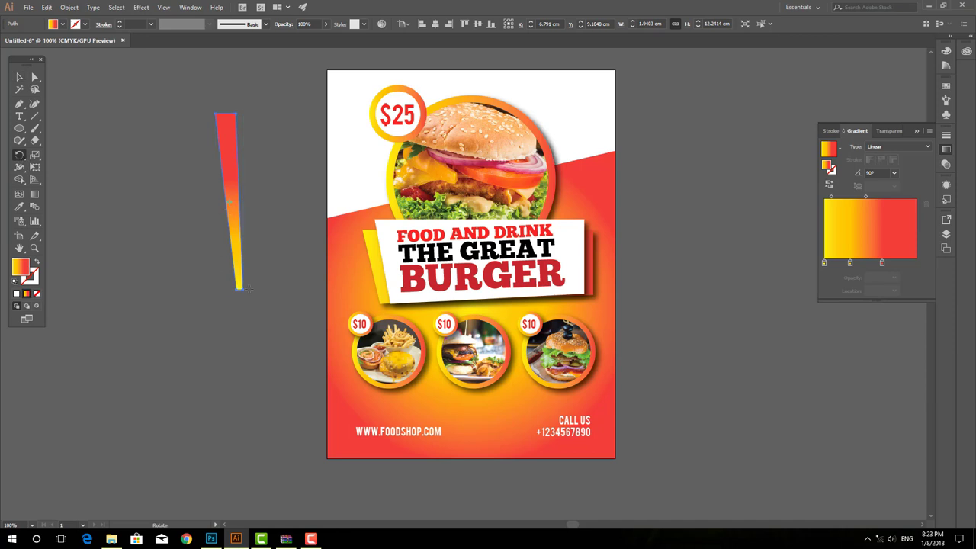
drag(235, 113, 270, 134)
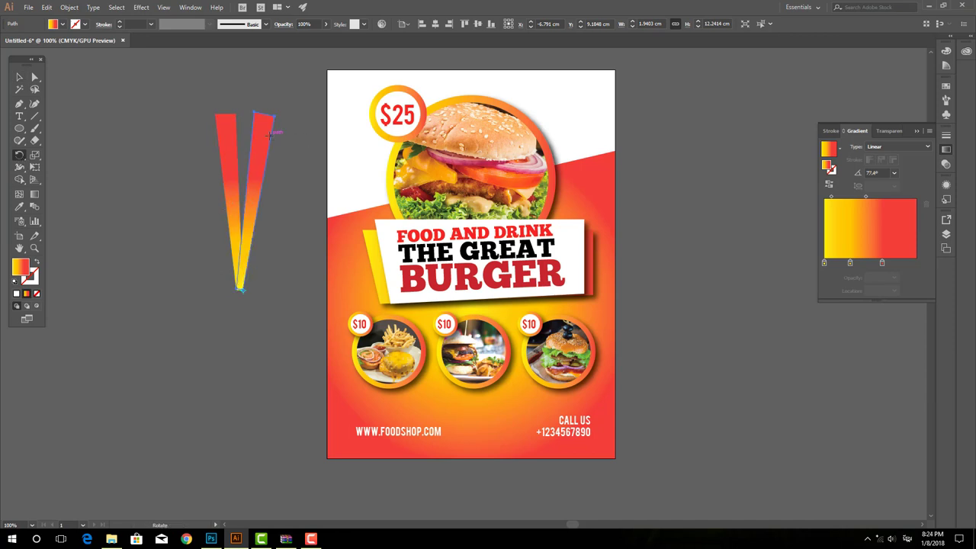
key(ctrl+d)
key(ctrl+d)
key(ctrl+d)
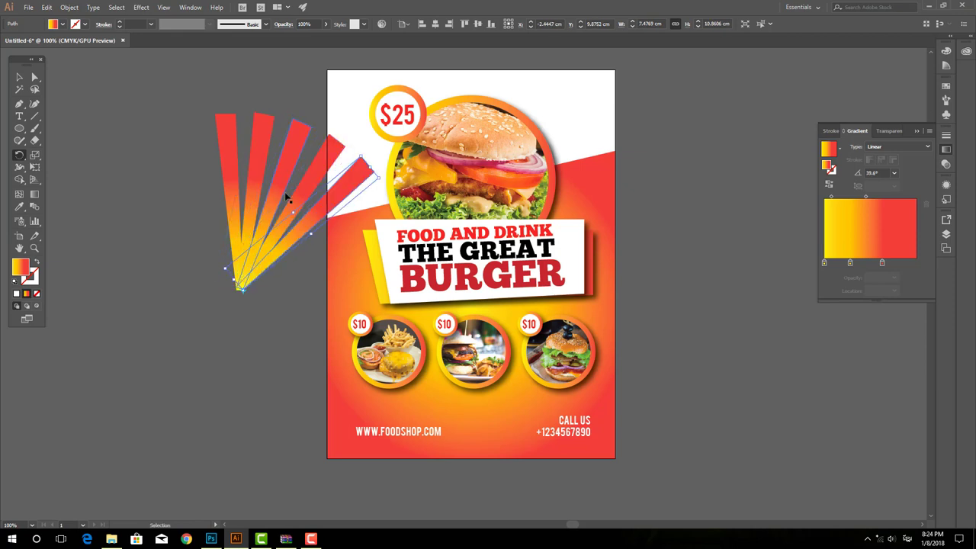
key(ctrl+d)
key(ctrl+d)
key(ctrl+d)
key(ctrl+d)
key(ctrl+d)
key(ctrl+d)
key(ctrl+d)
key(ctrl+d)
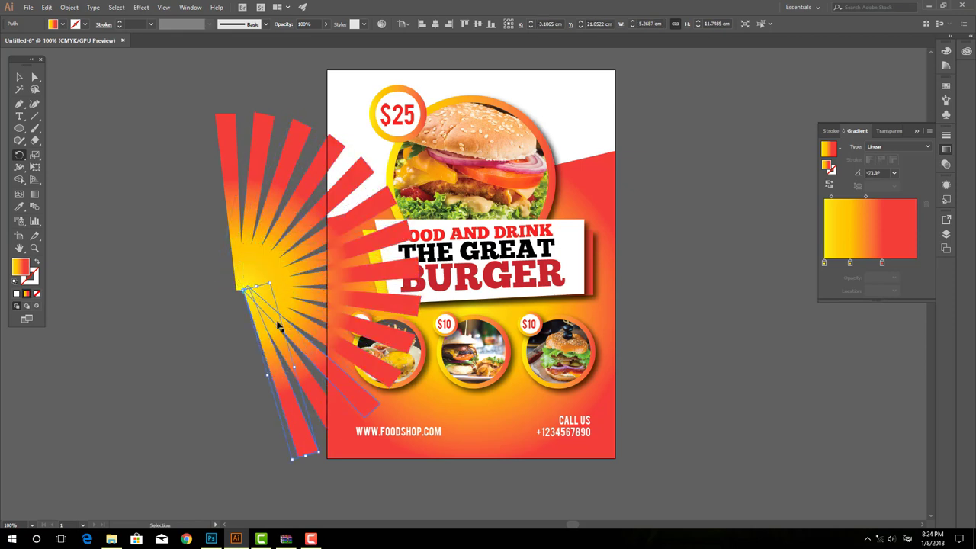
key(ctrl+d)
key(ctrl+d)
key(ctrl+d)
key(ctrl+d)
key(ctrl+d)
key(ctrl+d)
key(ctrl+d)
key(ctrl+d)
key(ctrl+d)
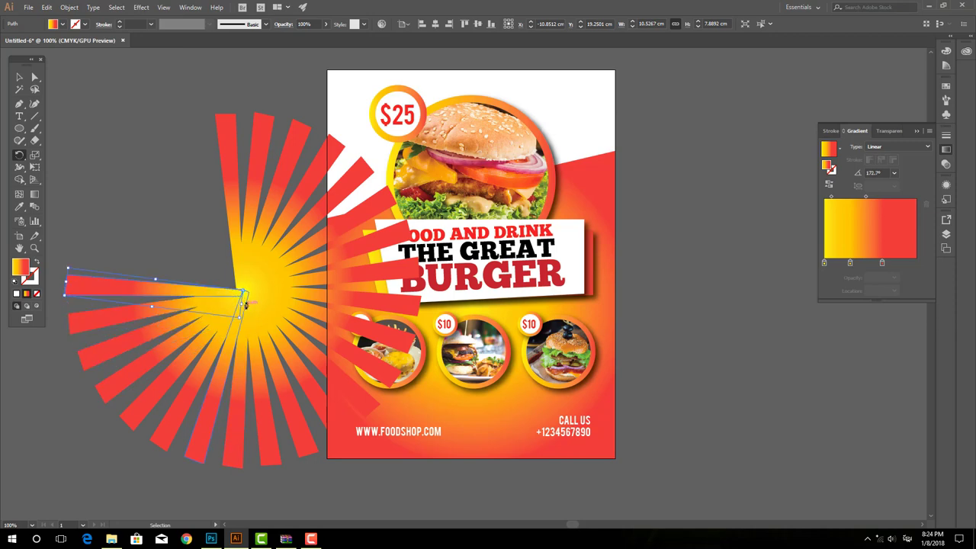
key(ctrl+d)
key(ctrl+d)
key(ctrl+d)
key(ctrl+d)
key(ctrl+d)
key(ctrl+d)
- Group all the rays into one sunburst, place it over the flyer, and send it behind the artwork
key(ctrl+a)
key(ctrl+minus)
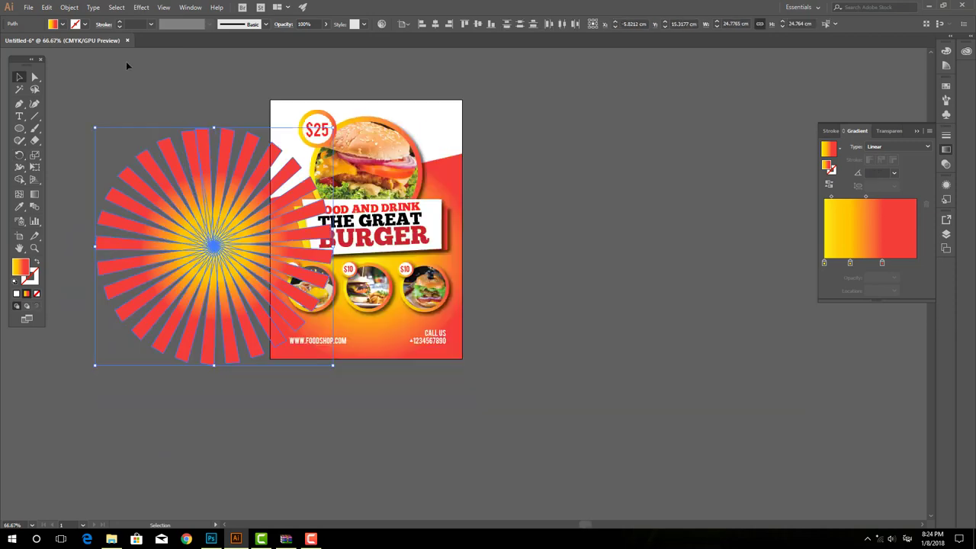
click(70, 8)
click(83, 45)
drag(206, 211, 352, 145)
key(ctrl+bracketleft)
key(ctrl+bracketleft)
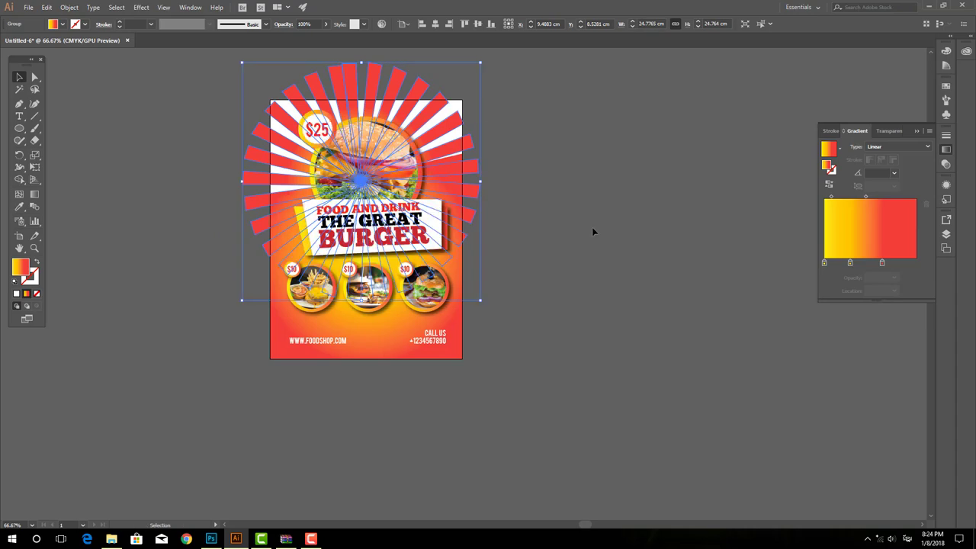
- Enlarge the sunburst, shift it slightly lower, and set its opacity to 30%
drag(479, 300, 496, 321)
drag(457, 135, 457, 150)
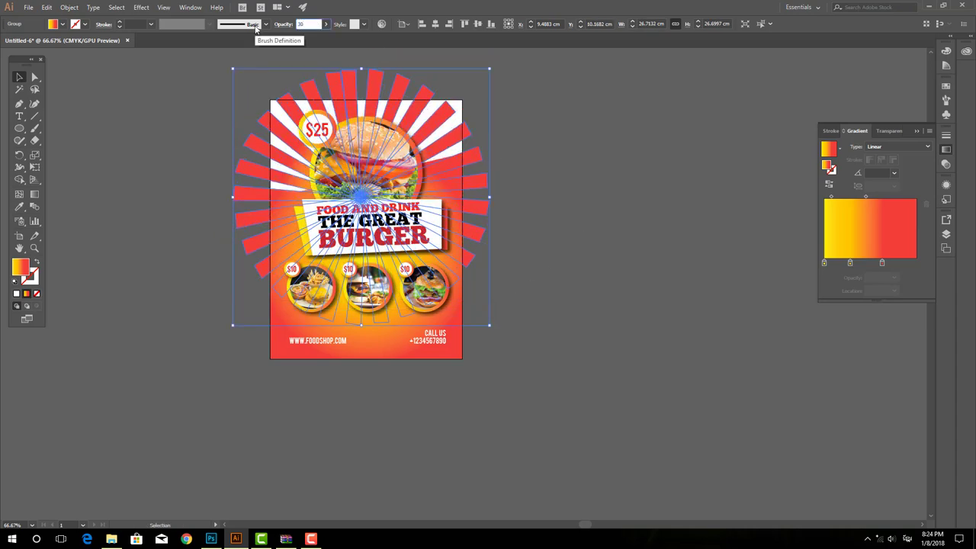
text(30)
key(Return)
click(212, 110)
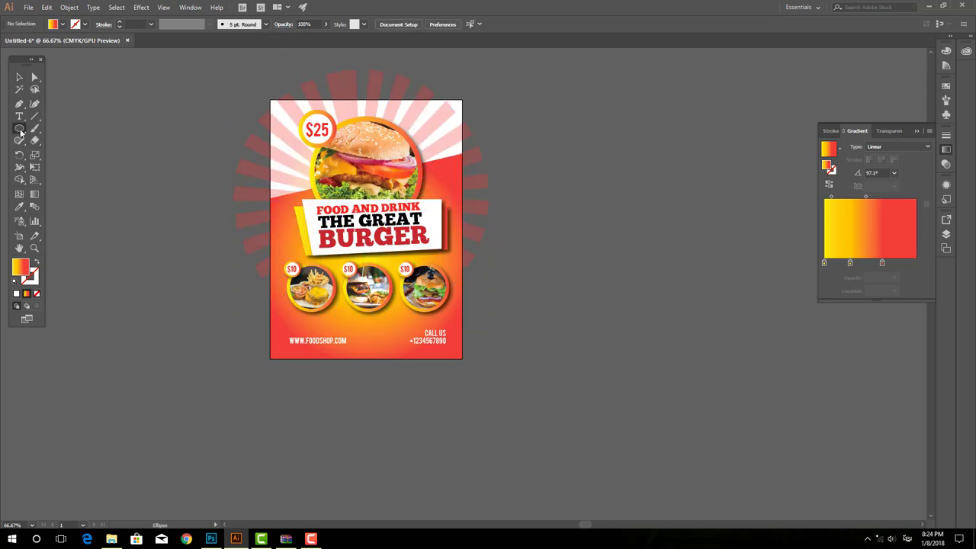
- Draw a rectangle over the flyer's top area and use it as a clipping mask for the sunburst
drag(20, 128, 57, 128)
mouse_move(271, 100)
mouse_down()
mouse_move(372, 162)
mouse_move(462, 242)
mouse_up()
click(20, 79)
shift+click(354, 84)
right_click(347, 126)
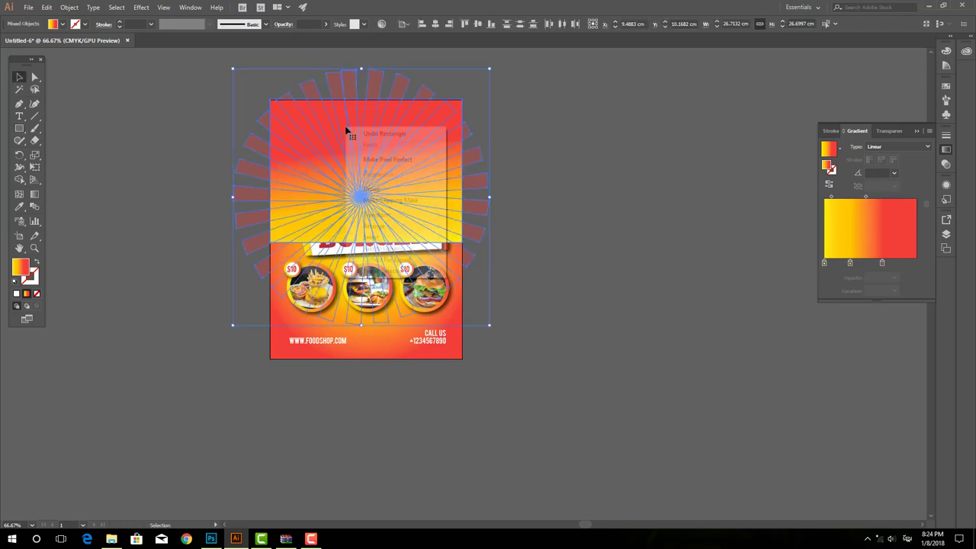
click(375, 201)
- Rotate the rays inside the clipped group in isolation mode, viewing the flyer at 100%
key(ctrl+plus)
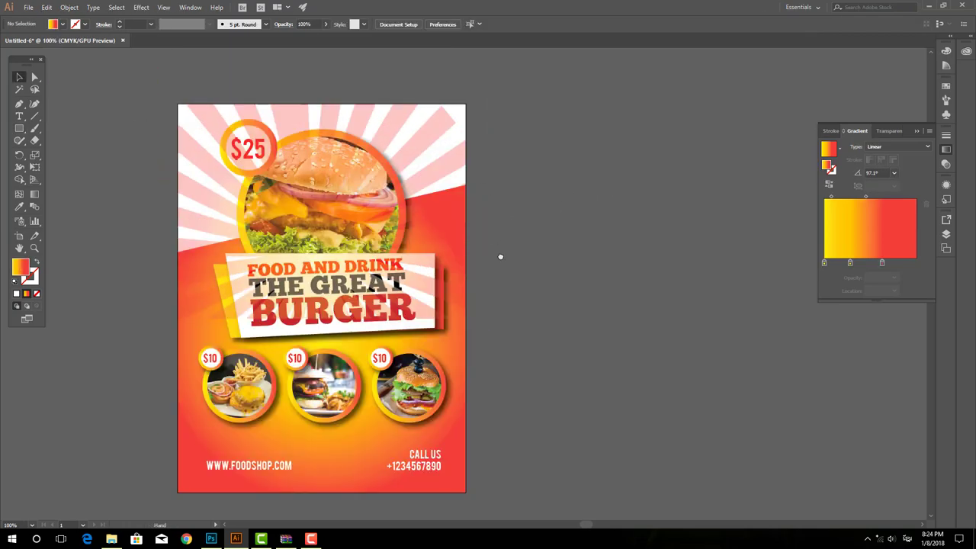
scroll(457, 191, up, 2)
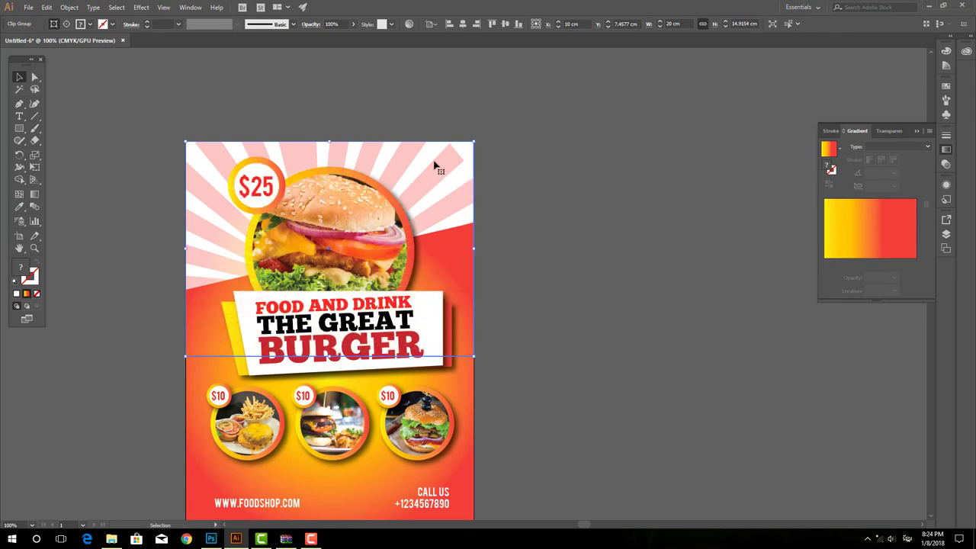
double_click(439, 163)
drag(442, 181, 440, 113)
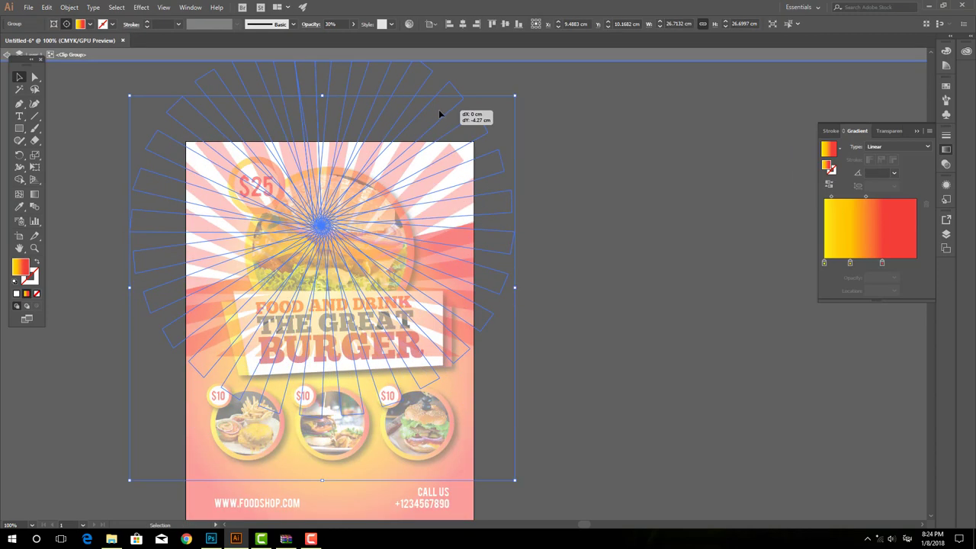
double_click(607, 215)
scroll(579, 236, down, 1)
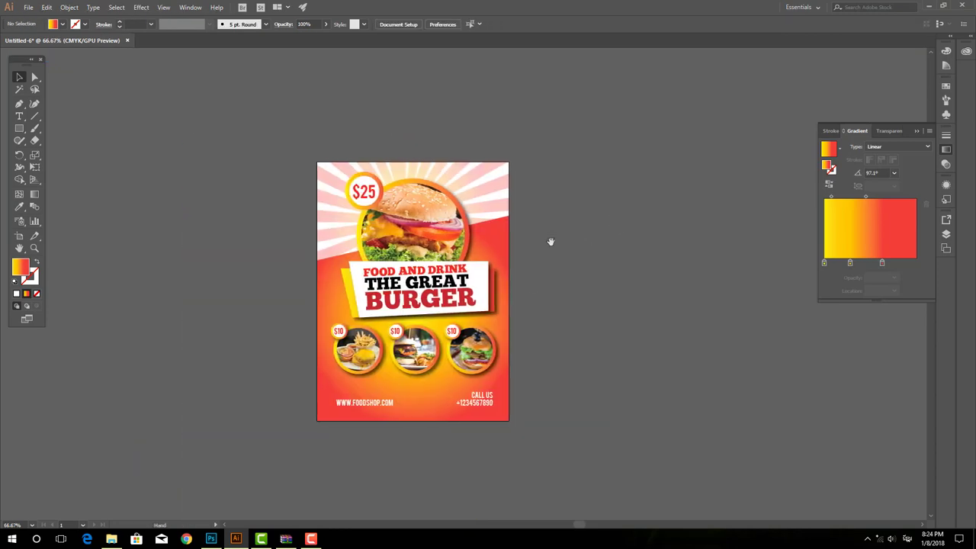
scroll(532, 289, up, 1)
- Apply a Drop Shadow effect to the $25 circle
click(302, 120)
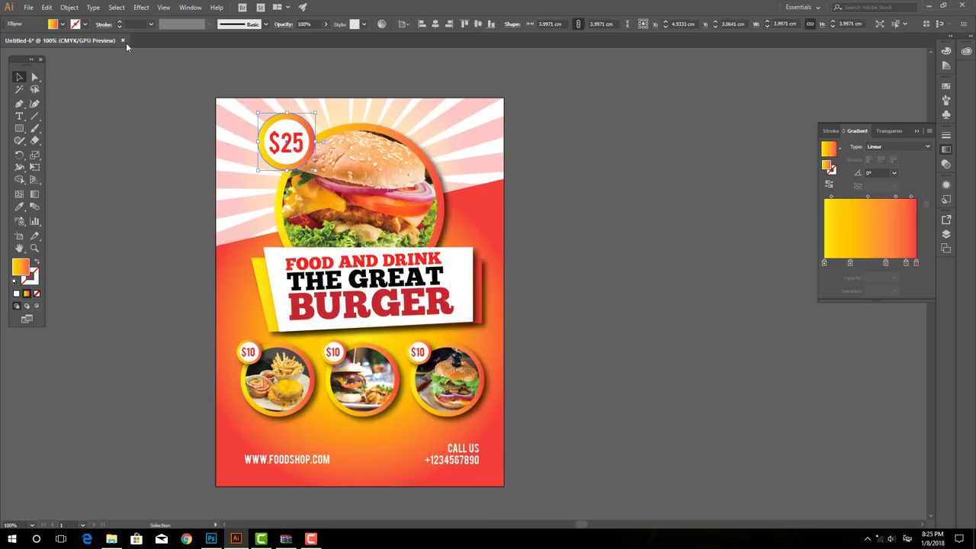
click(141, 7)
click(164, 25)
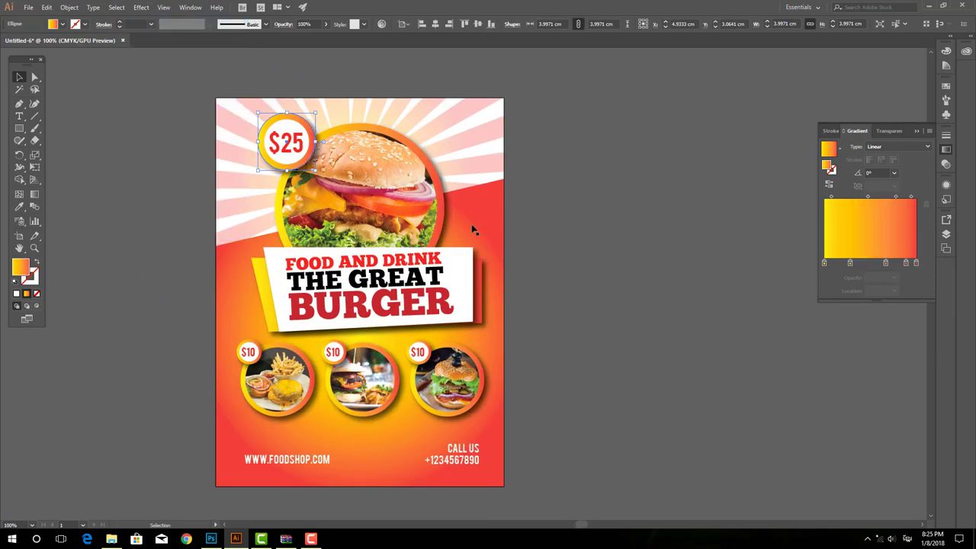
click(538, 249)
- Move the three $10 food circles slightly lower
click(428, 281)
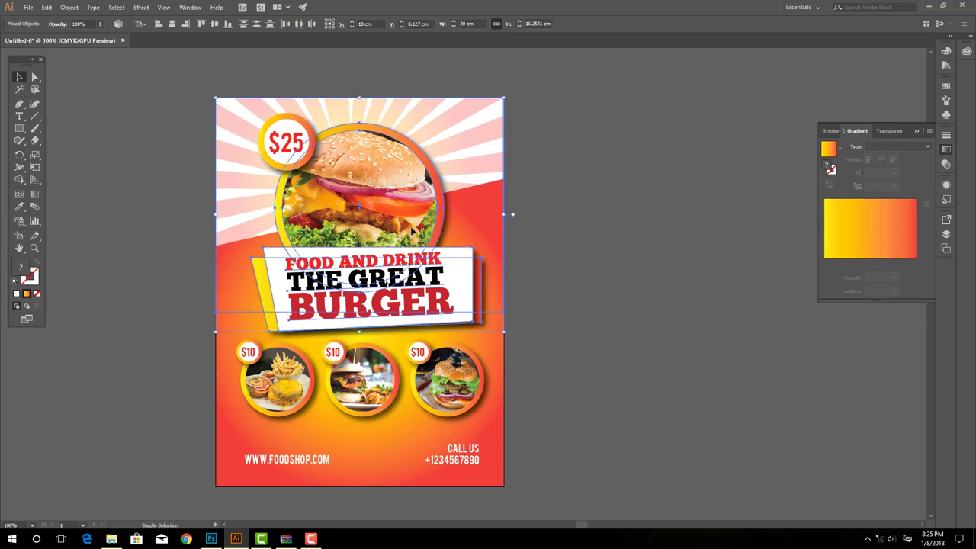
shift+click(430, 218)
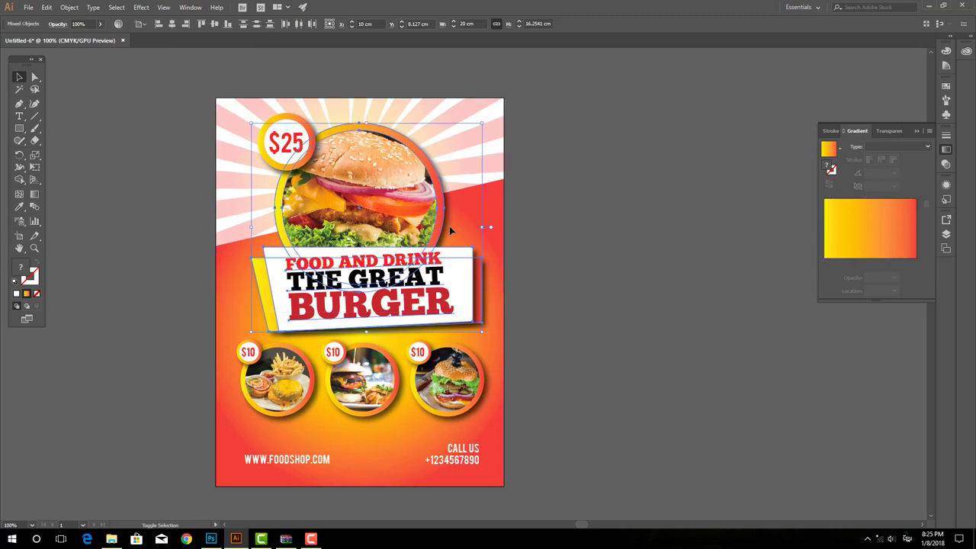
click(529, 230)
scroll(573, 352, down, 1)
click(246, 334)
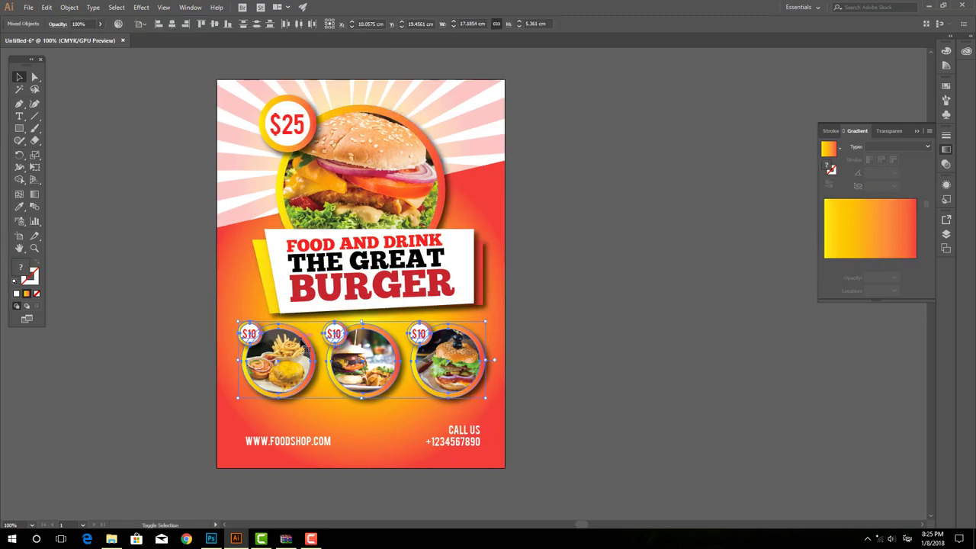
drag(301, 329, 301, 343)
click(545, 325)
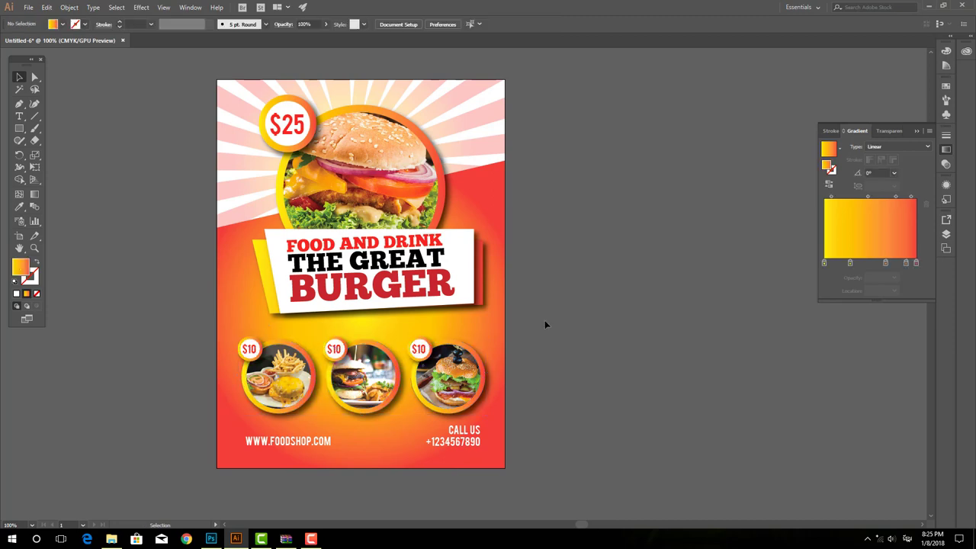
- Enlarge the burger circle and banner, nudge them down, then nudge the $10 circles and footer down
click(319, 232)
shift+click(236, 218)
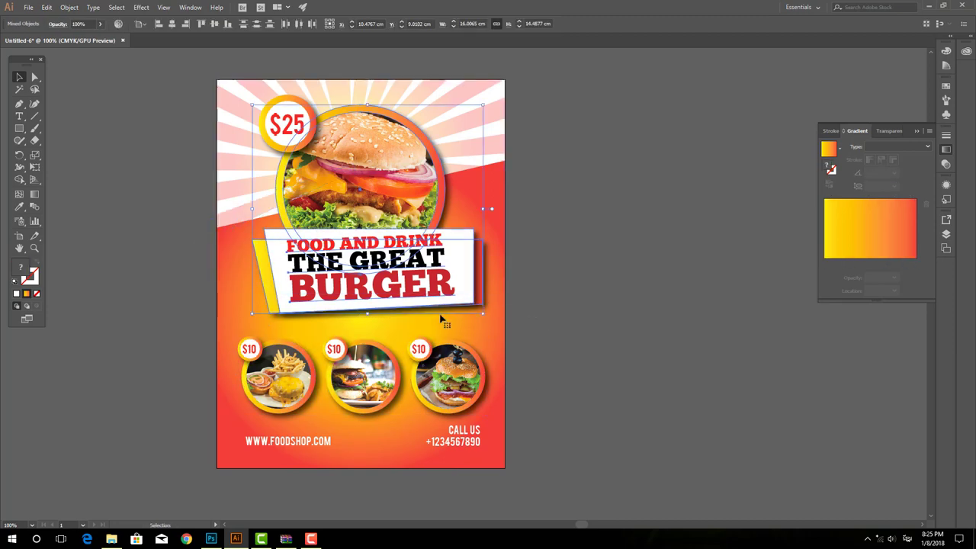
drag(482, 312, 491, 321)
key(shift+Down)
key(shift+Down)
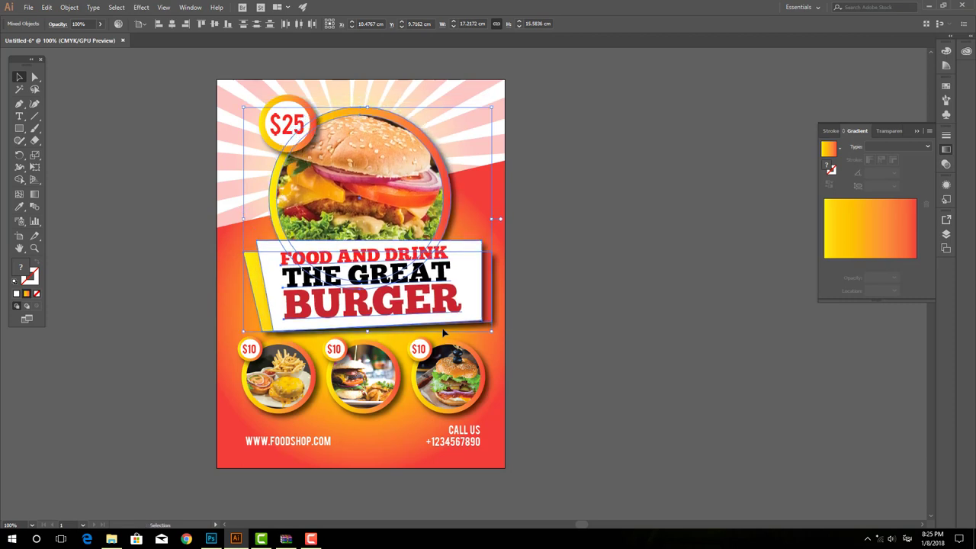
click(559, 409)
click(280, 354)
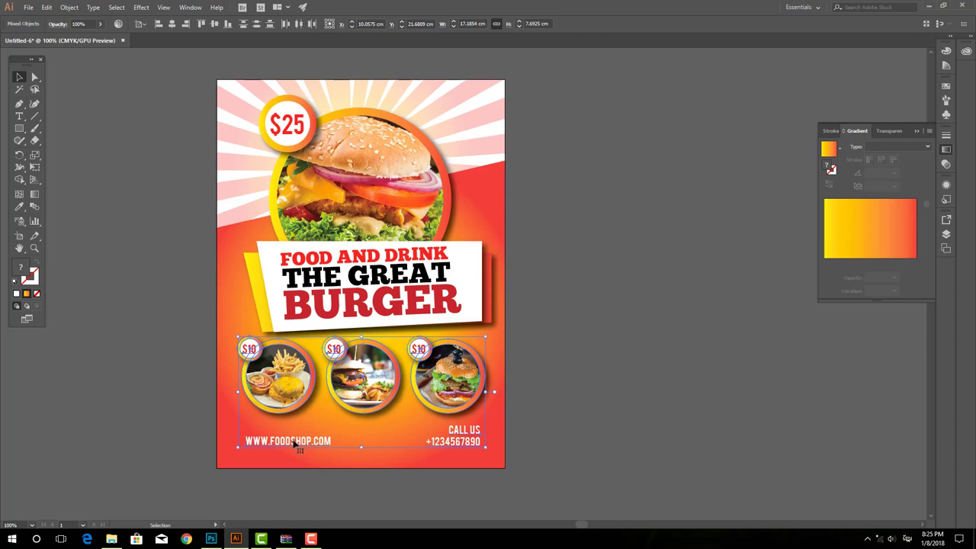
key(shift+Down)
key(shift+Down)
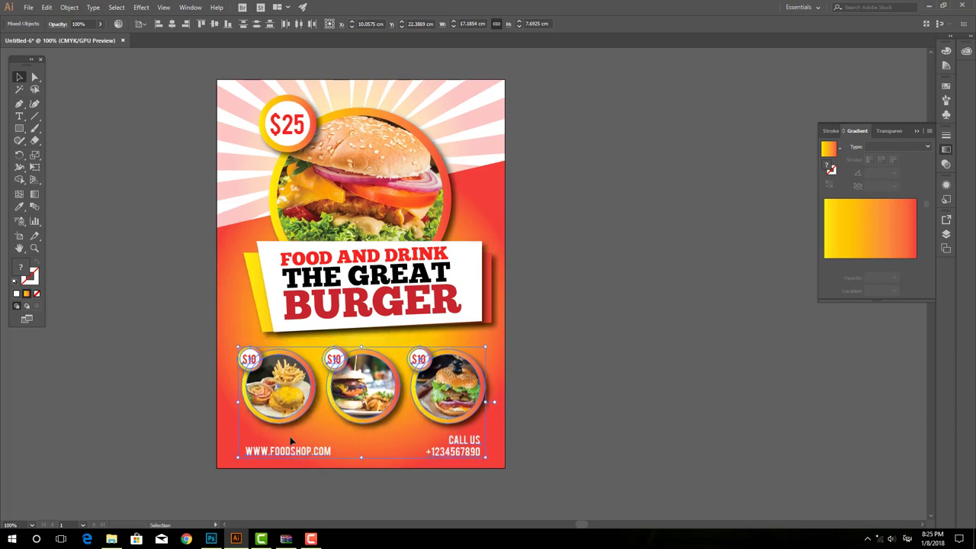